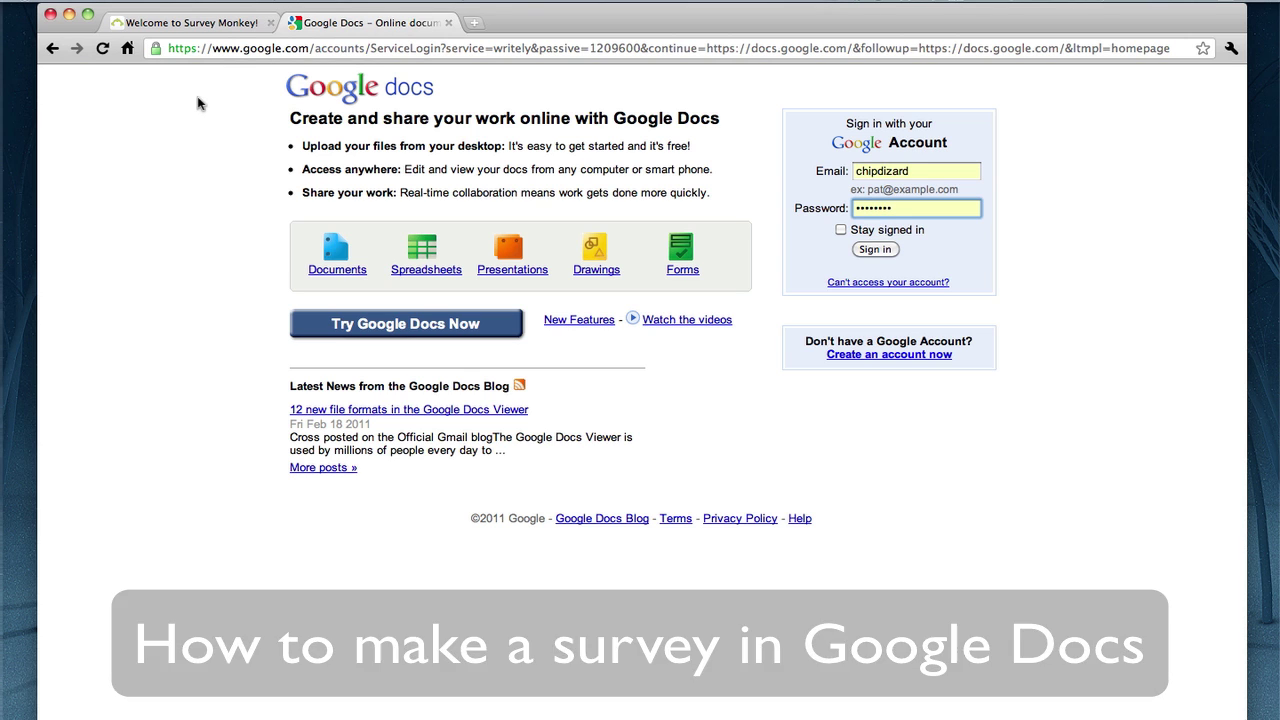
Return to the Google Docs sign-in tab and load the Google homepage
{"action": "left_click", "coordinate": [215, 28]}
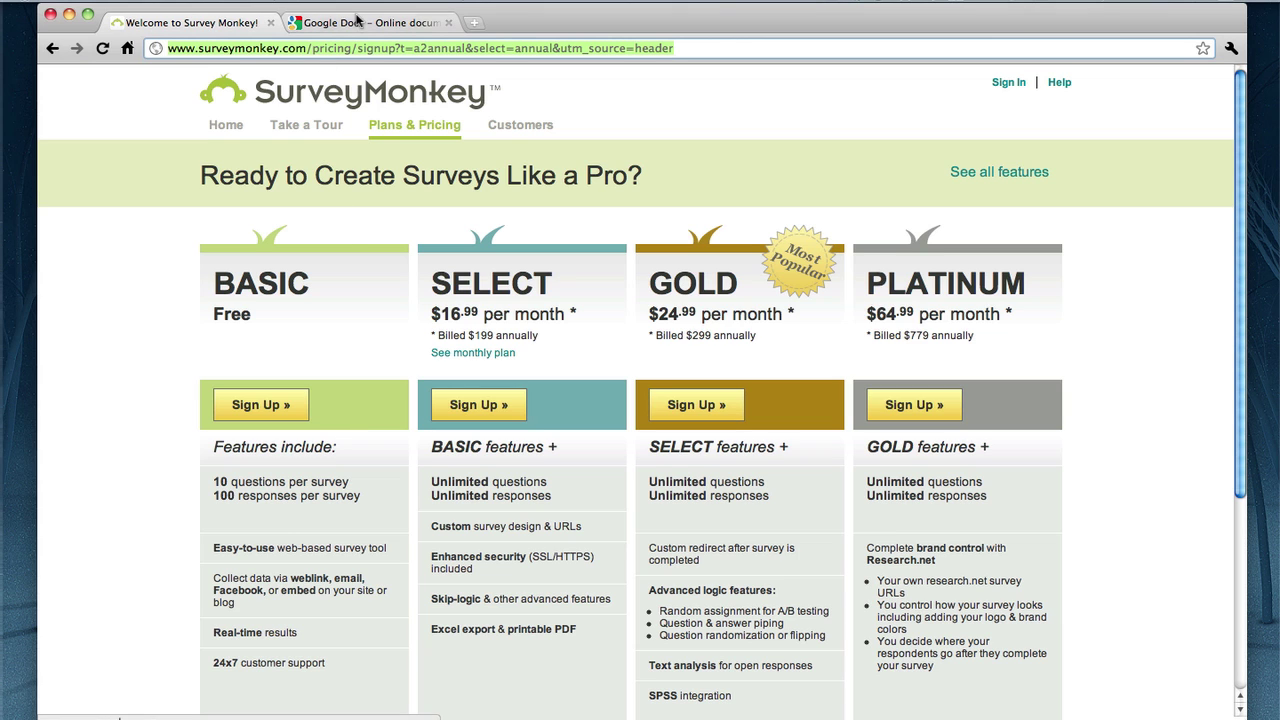
{"action": "left_click", "coordinate": [357, 23]}
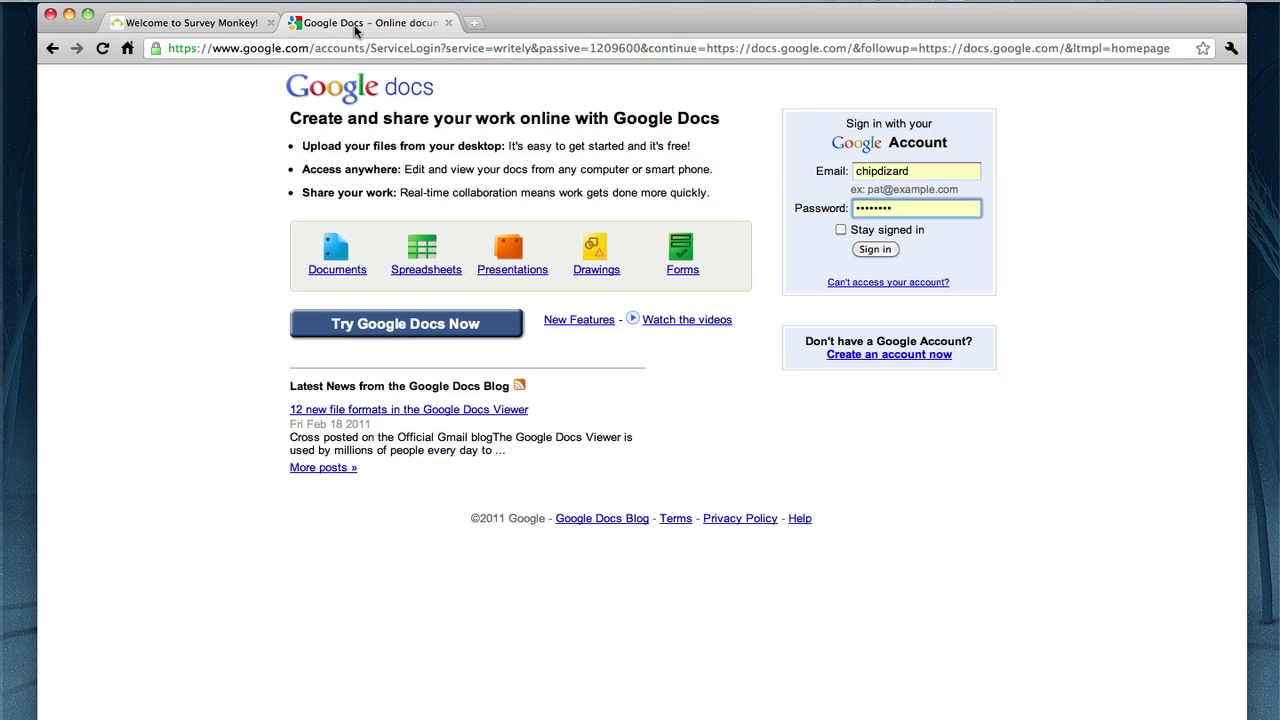
{"action": "left_click", "coordinate": [351, 50]}
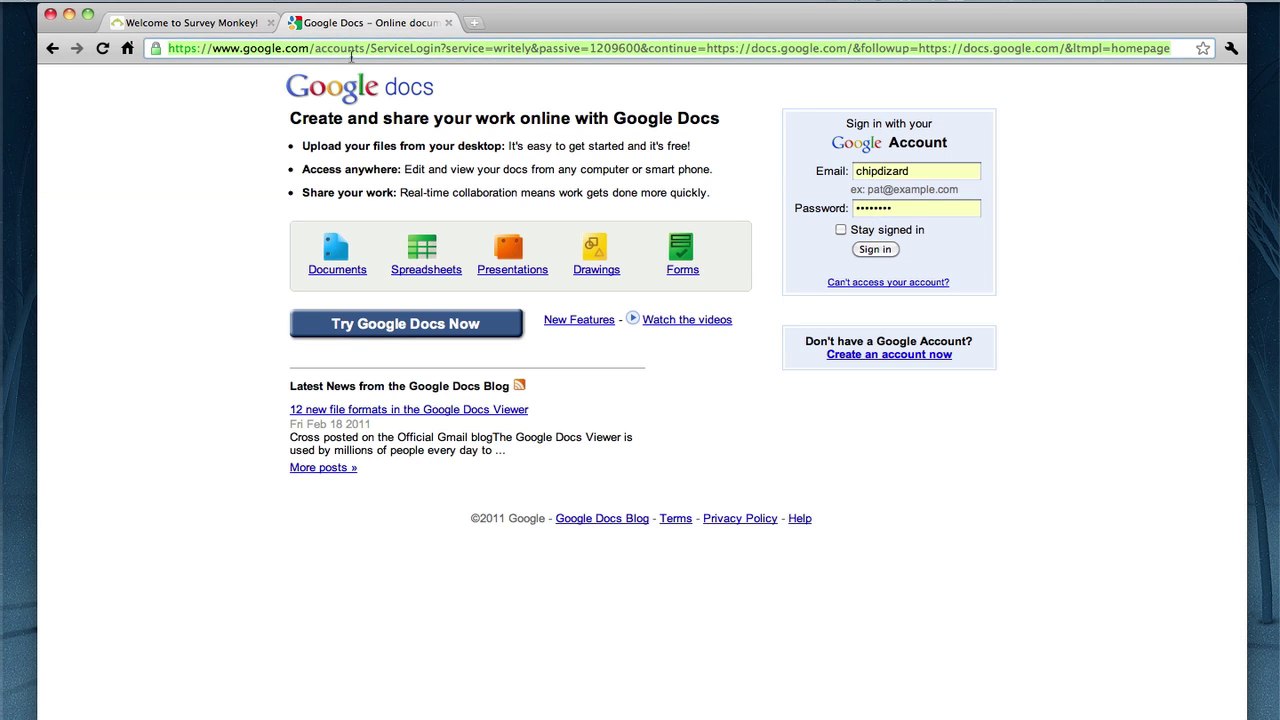
{"action": "type", "text": "goog"}
{"action": "key", "text": "Return"}
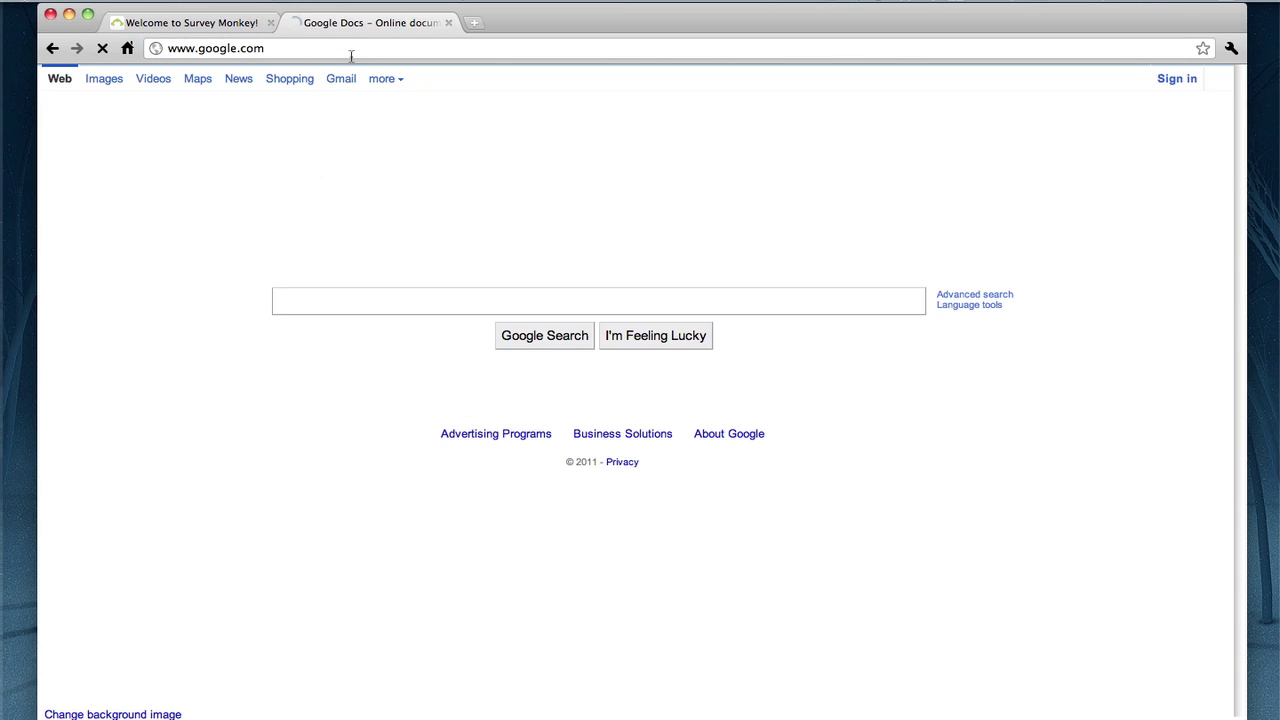
Sign in to Google with the other account's email and password
{"action": "left_click", "coordinate": [1177, 79]}
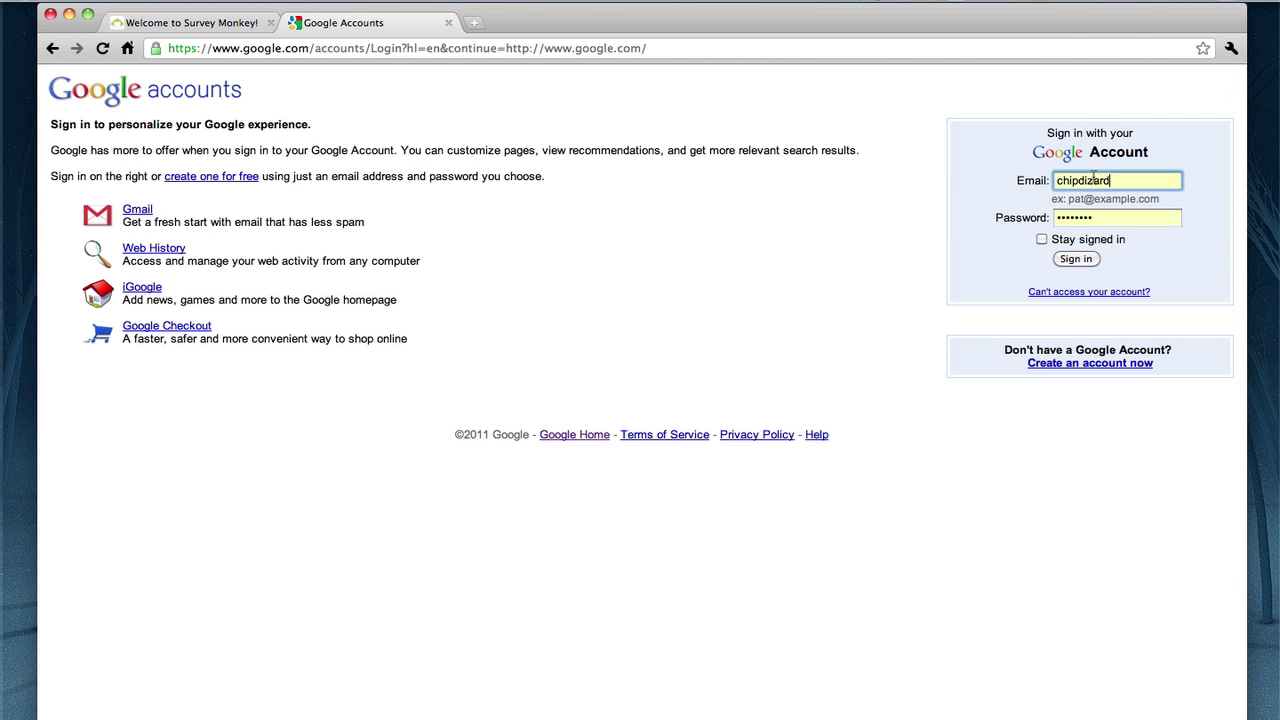
{"action": "double_click", "coordinate": [1094, 180]}
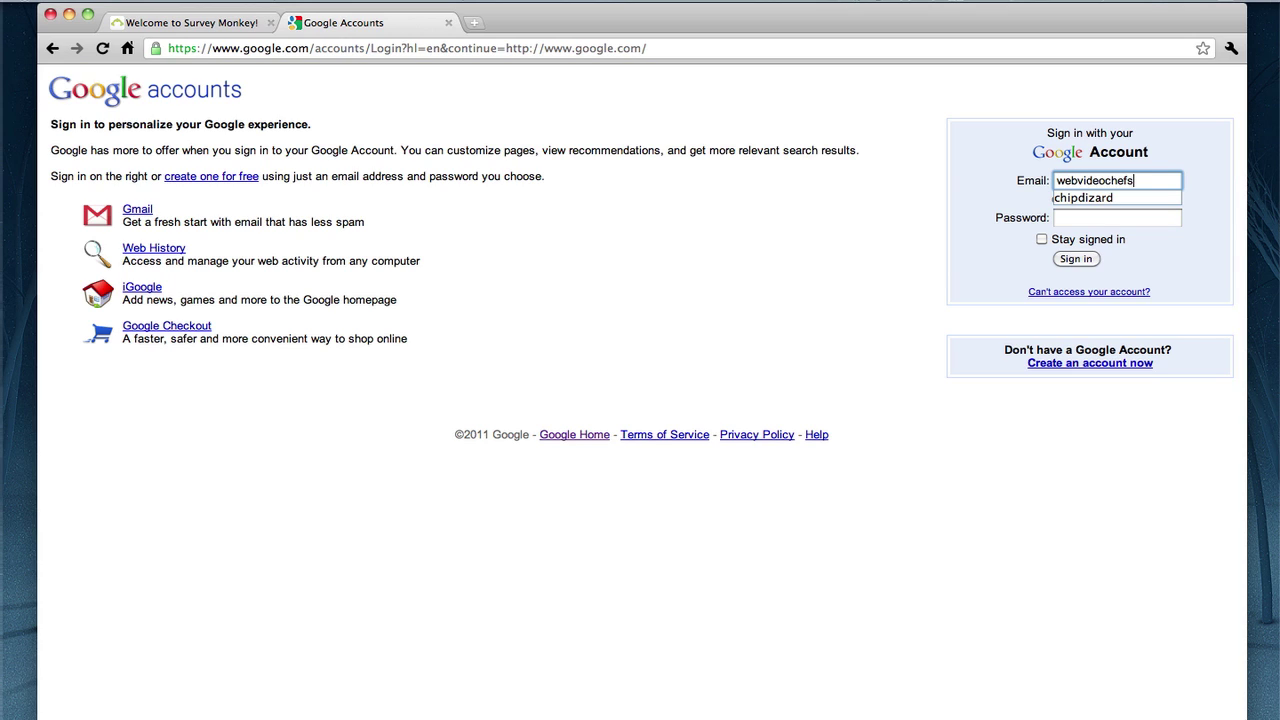
{"action": "key", "text": "Tab"}
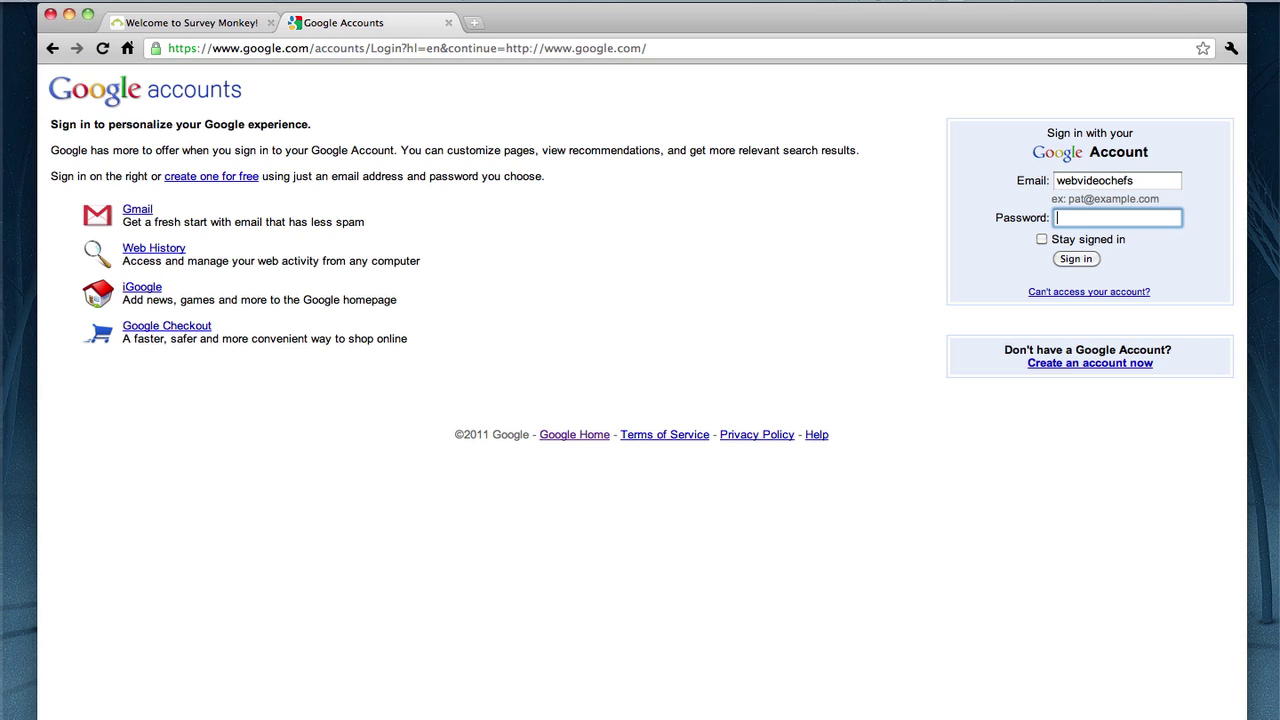
{"action": "key", "text": "Return"}
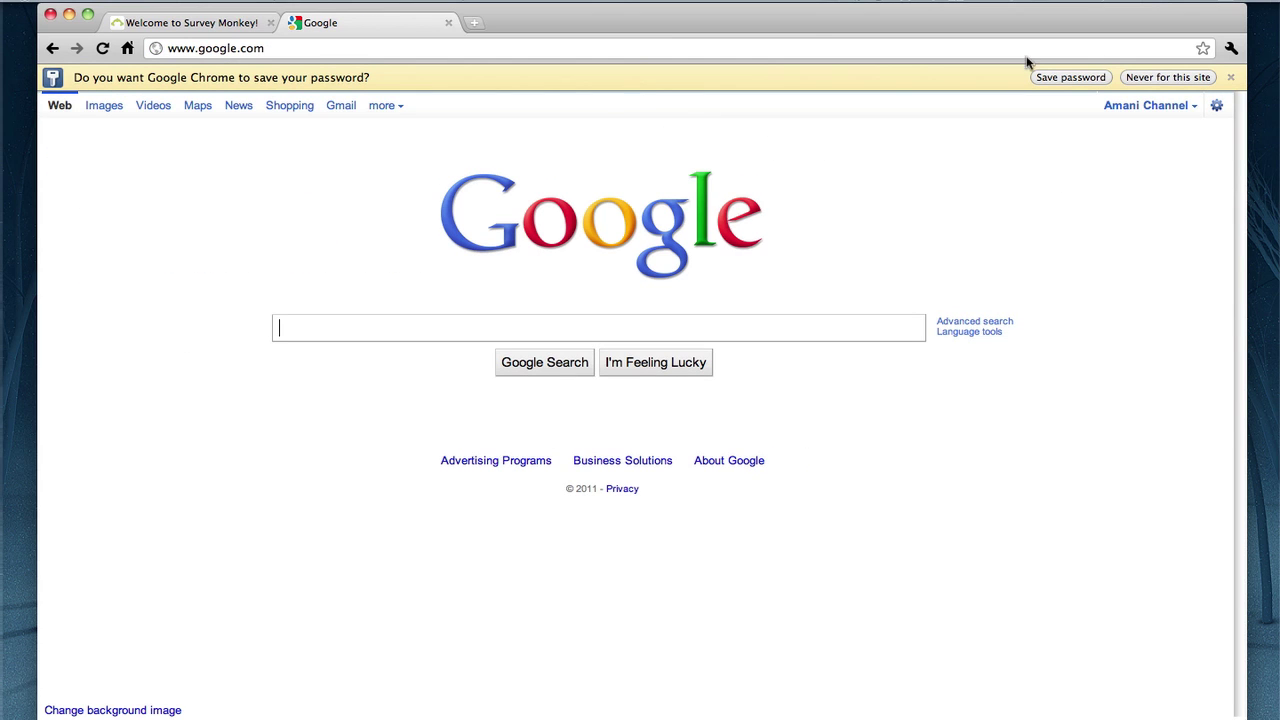
Dismiss the save-password bar, go to Google Docs, close Getting started, and open Create new
{"action": "left_click", "coordinate": [1228, 77]}
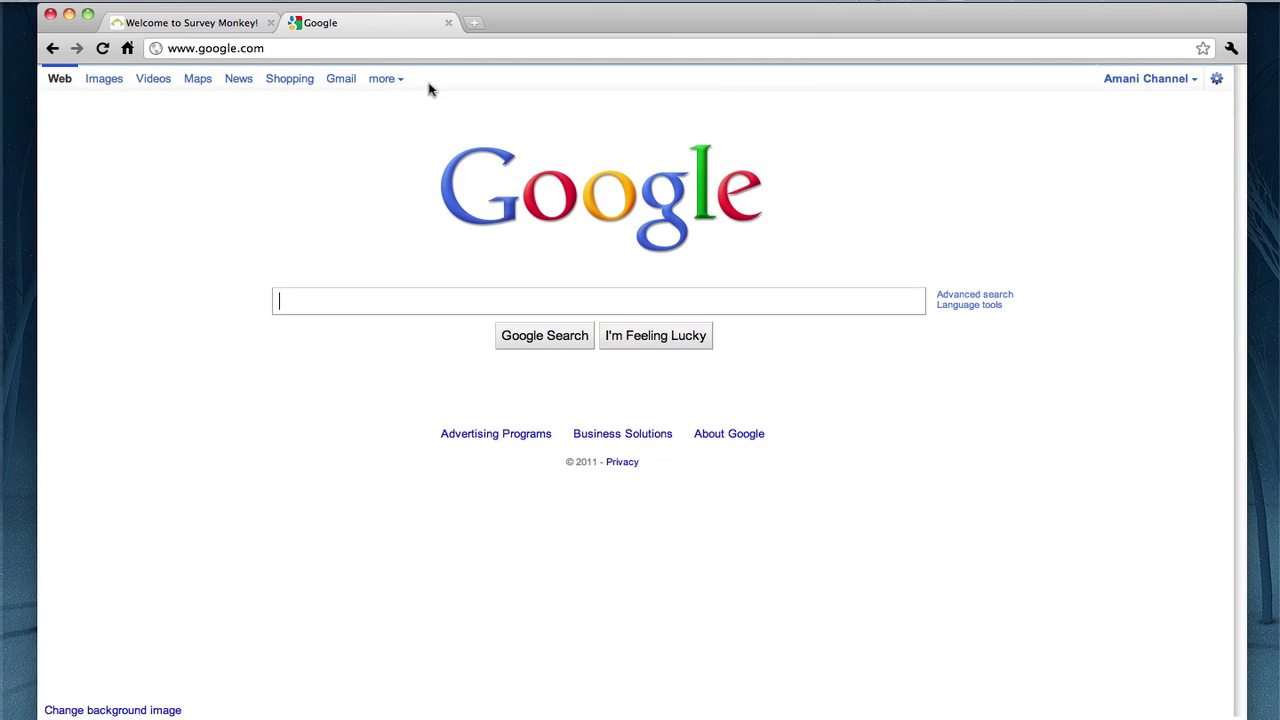
{"action": "left_click", "coordinate": [384, 78]}
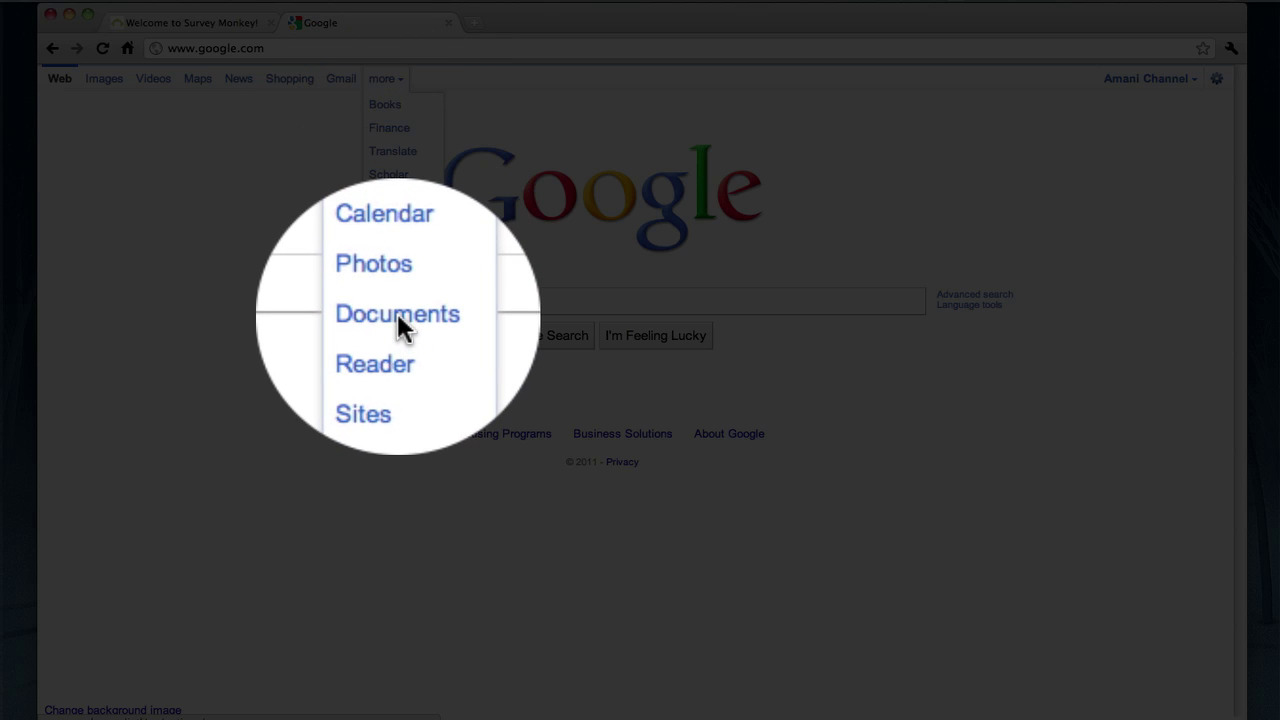
{"action": "left_click", "coordinate": [398, 320]}
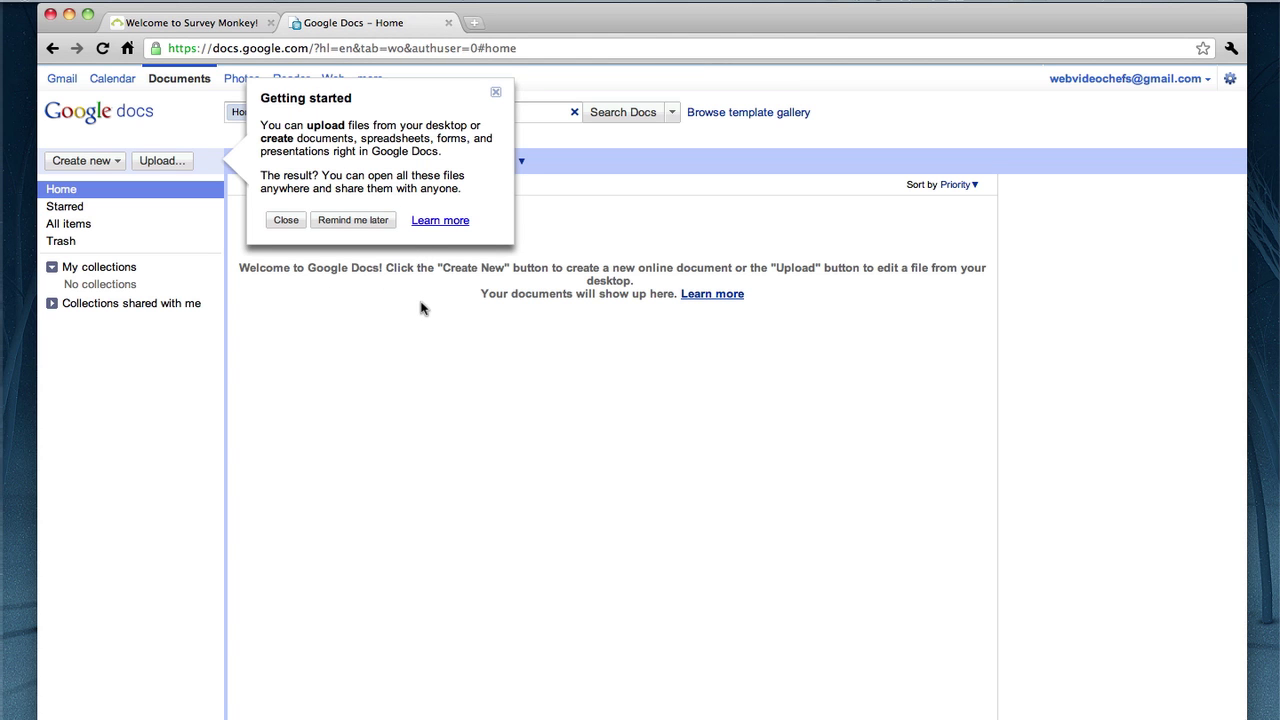
{"action": "left_click", "coordinate": [495, 91]}
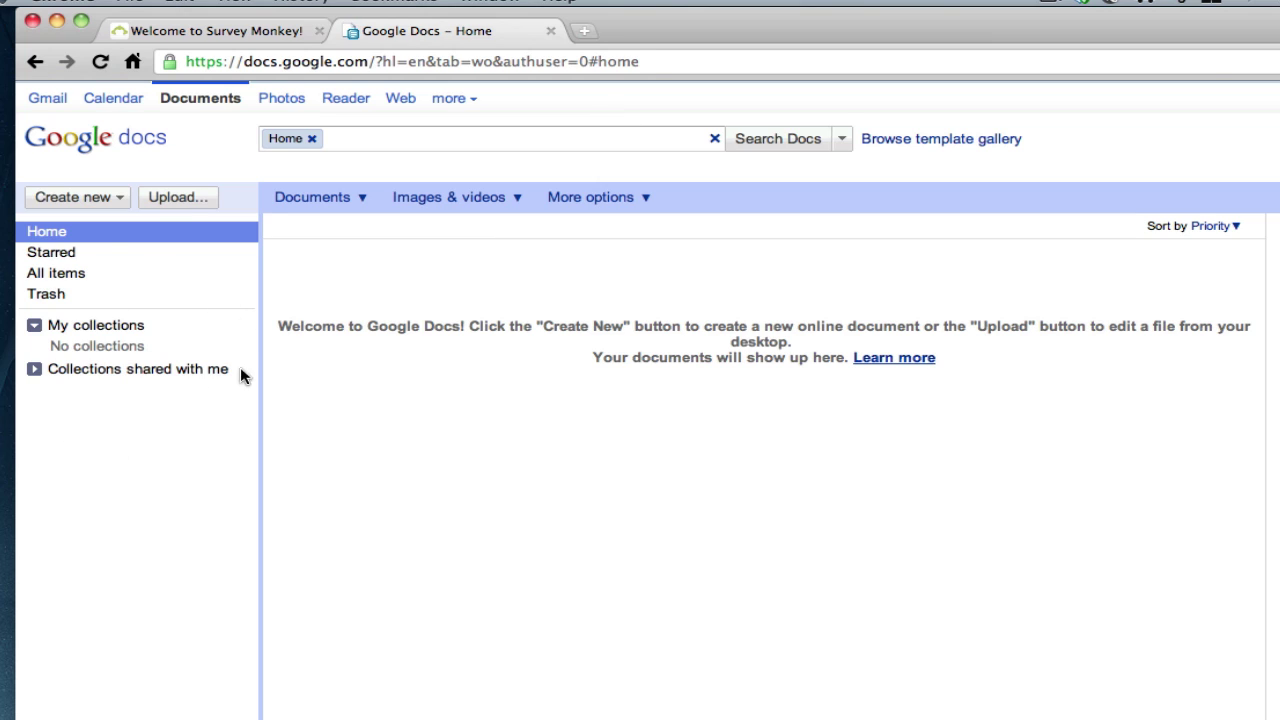
{"action": "left_click", "coordinate": [115, 199]}
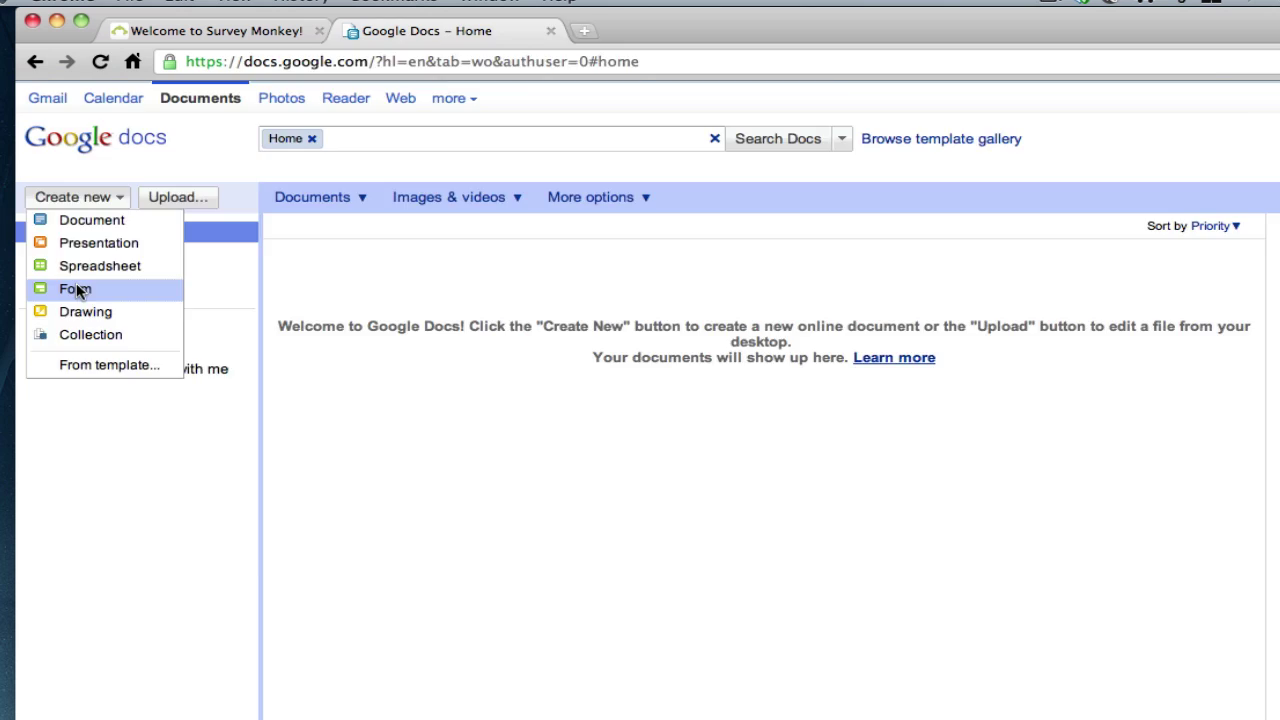
Create a new form titled 'Web Video Chefs Survey'
{"action": "left_click", "coordinate": [77, 290]}
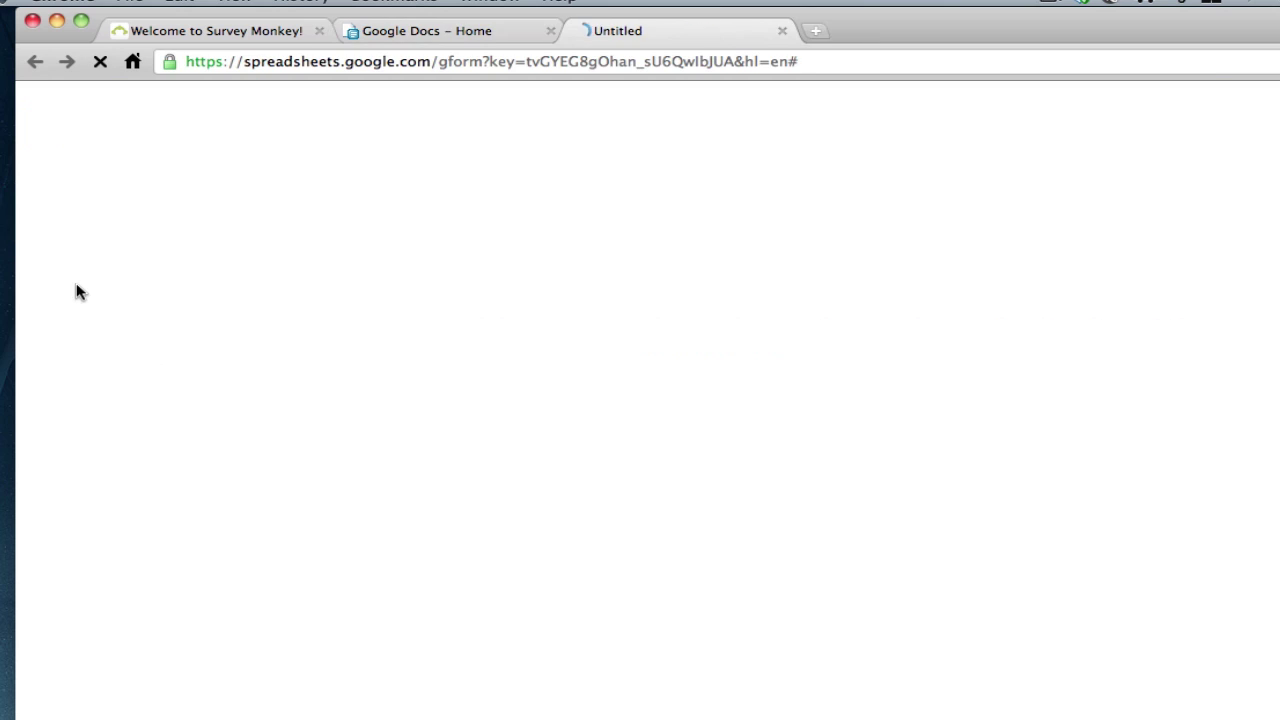
{"action": "left_click", "coordinate": [194, 163]}
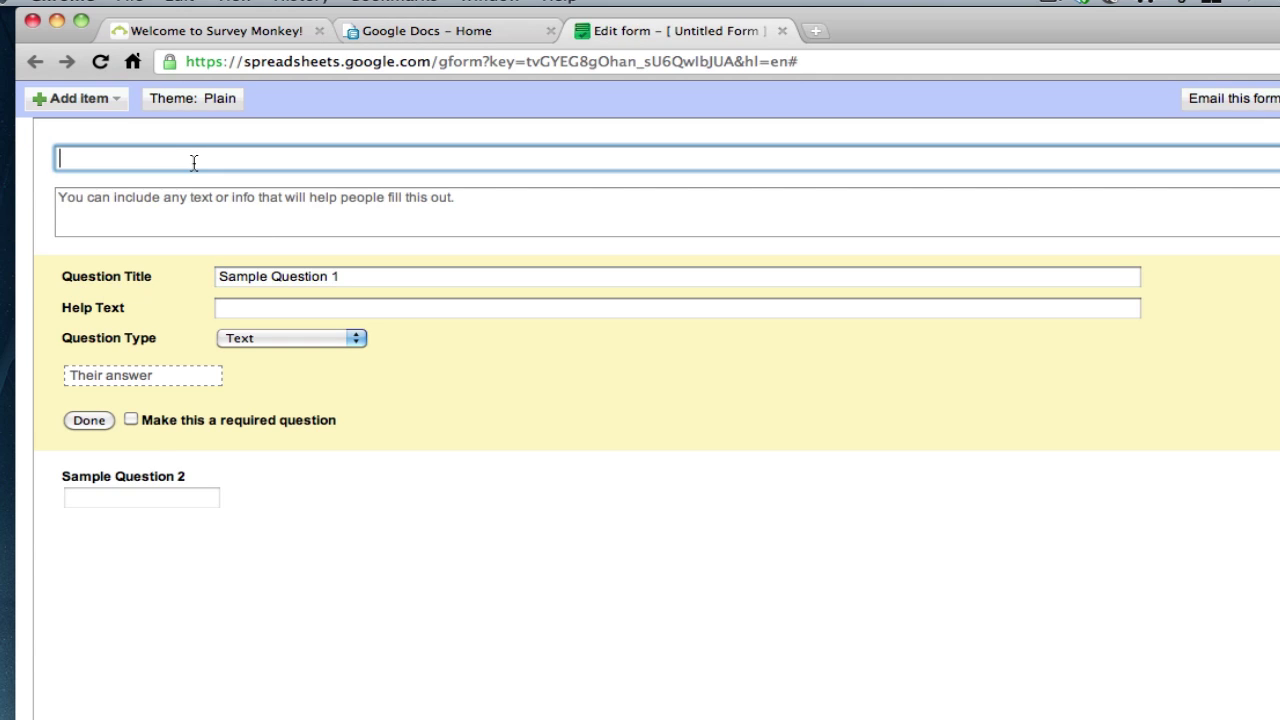
{"action": "type", "text": "WEb"}
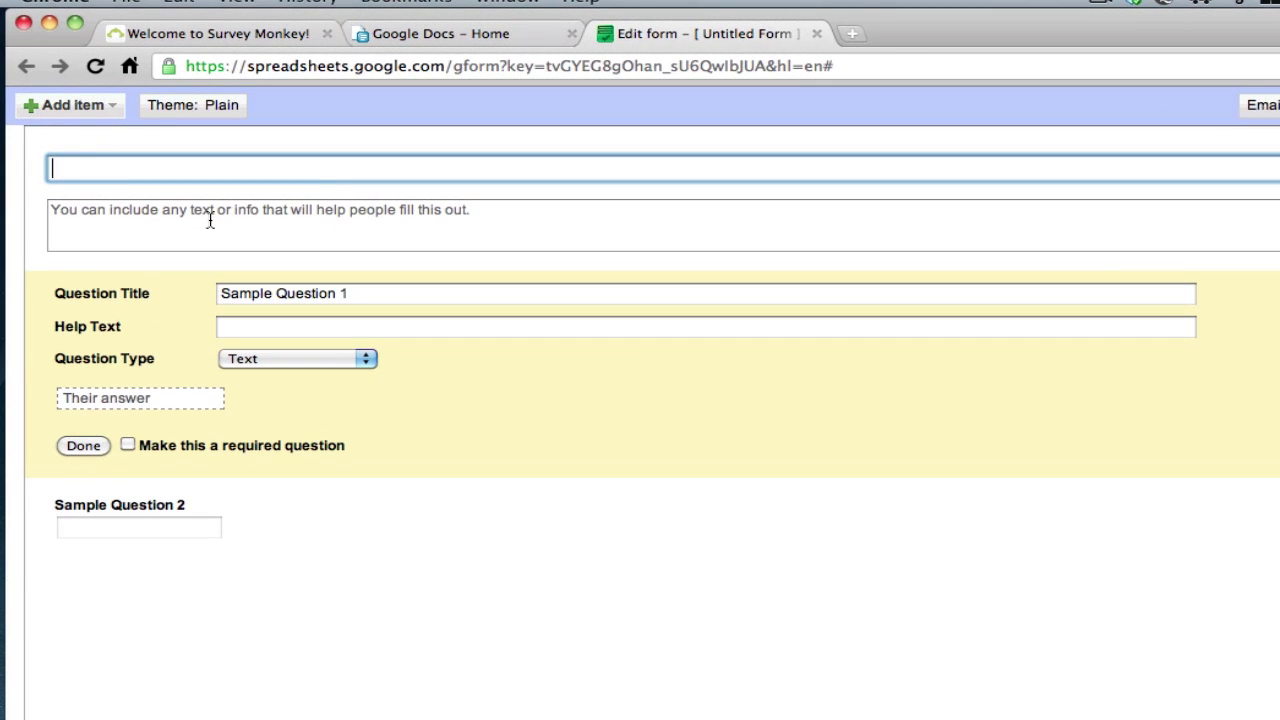
{"action": "key", "text": "BackSpace"}
{"action": "key", "text": "BackSpace"}
{"action": "key", "text": "BackSpace"}
{"action": "type", "text": "eb Video Chefs Survey"}
Add the description 'Test information here' and bring up the first question's type list
{"action": "key", "text": "Tab"}
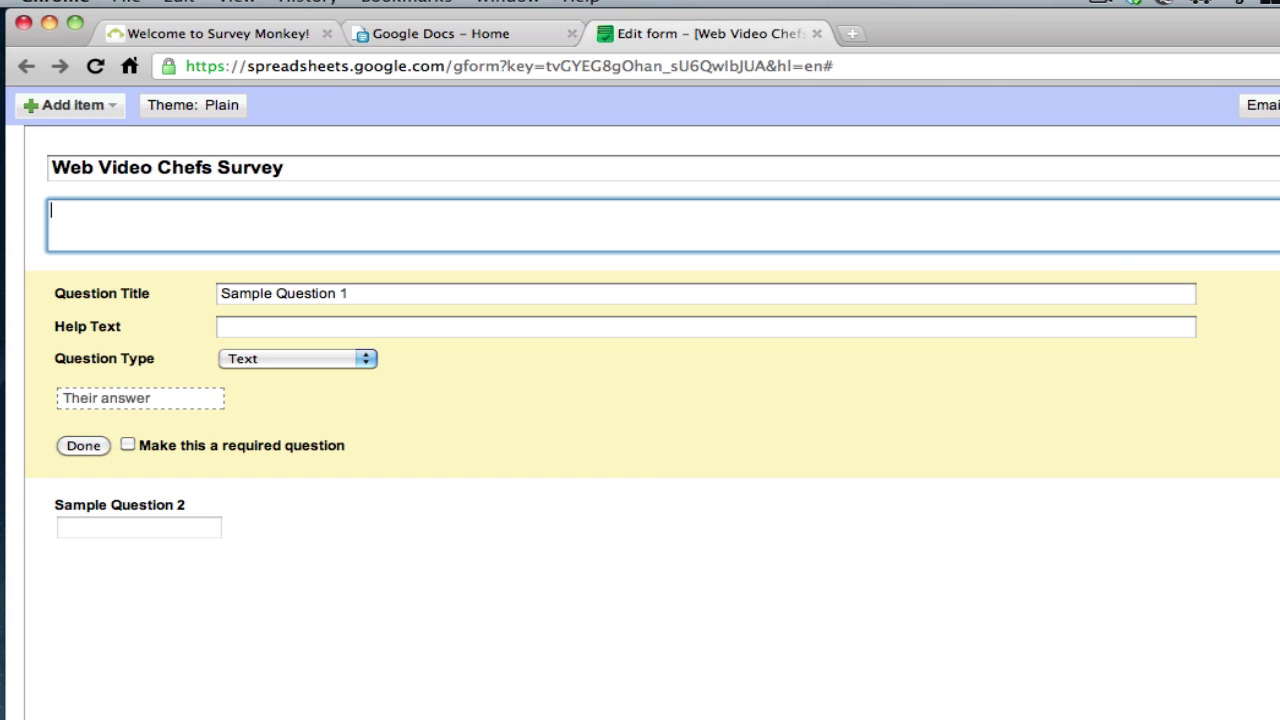
{"action": "type", "text": "Test informatin"}
{"action": "key", "text": "BackSpace"}
{"action": "key", "text": "BackSpace"}
{"action": "type", "text": "on here"}
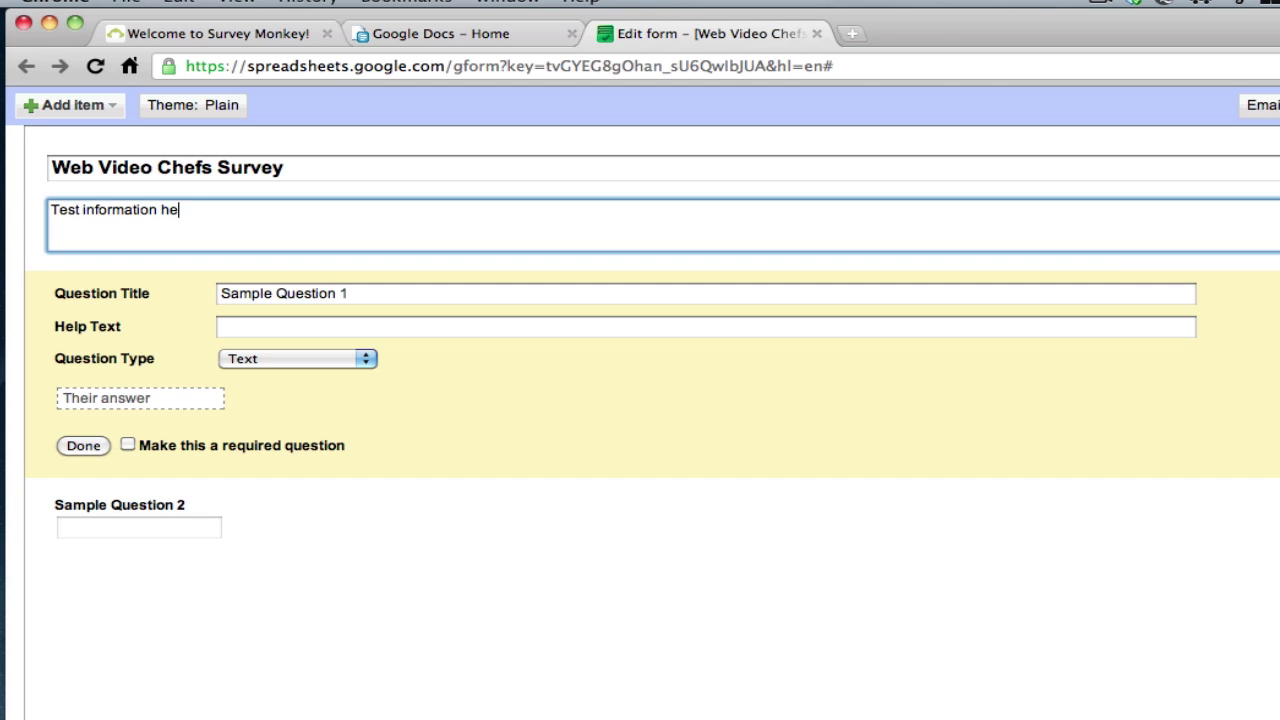
{"action": "key", "text": "Tab"}
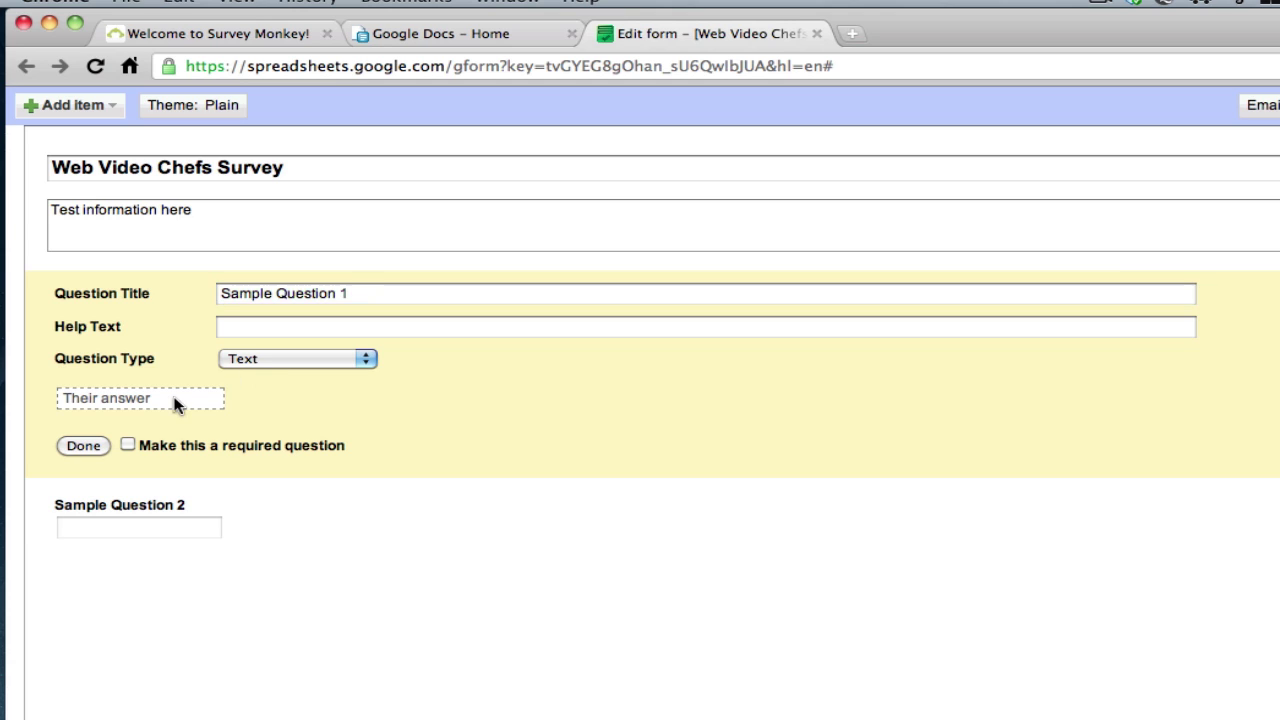
{"action": "left_click", "coordinate": [280, 360]}
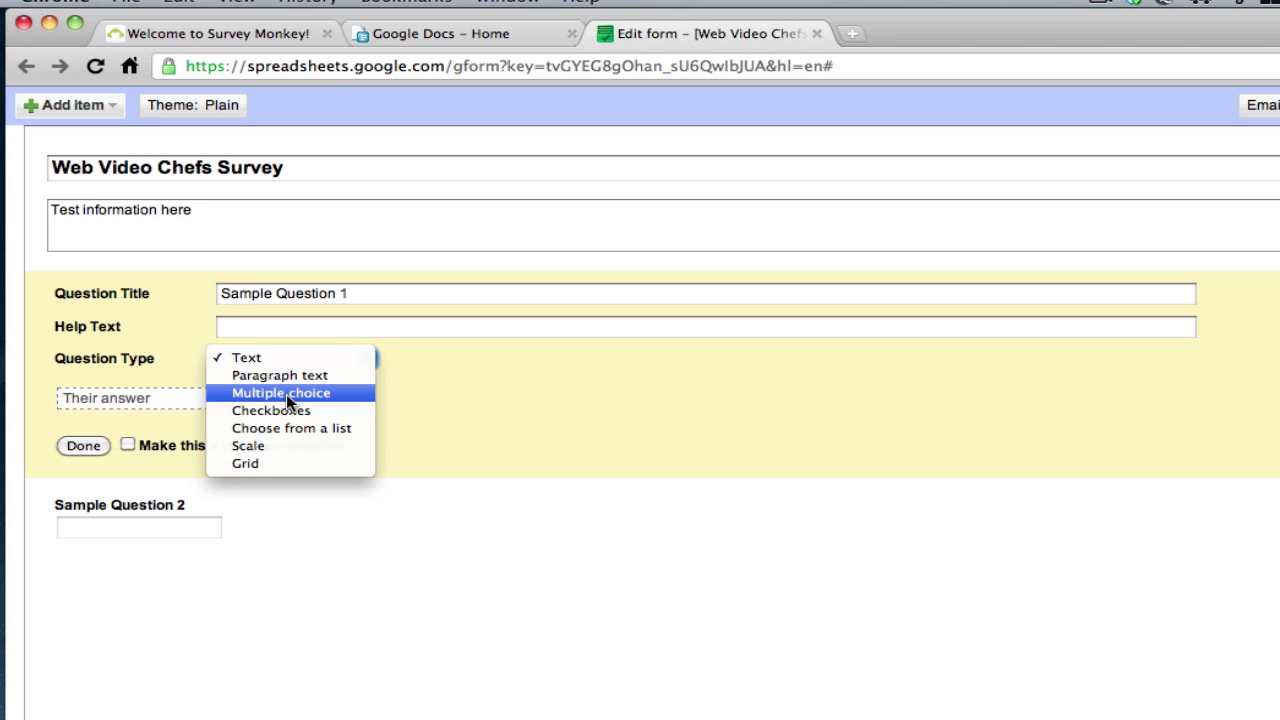
Make question one multiple choice, titled 'How often do you visit tutorial web sites?', help 'Please fill in'
{"action": "left_click", "coordinate": [291, 397]}
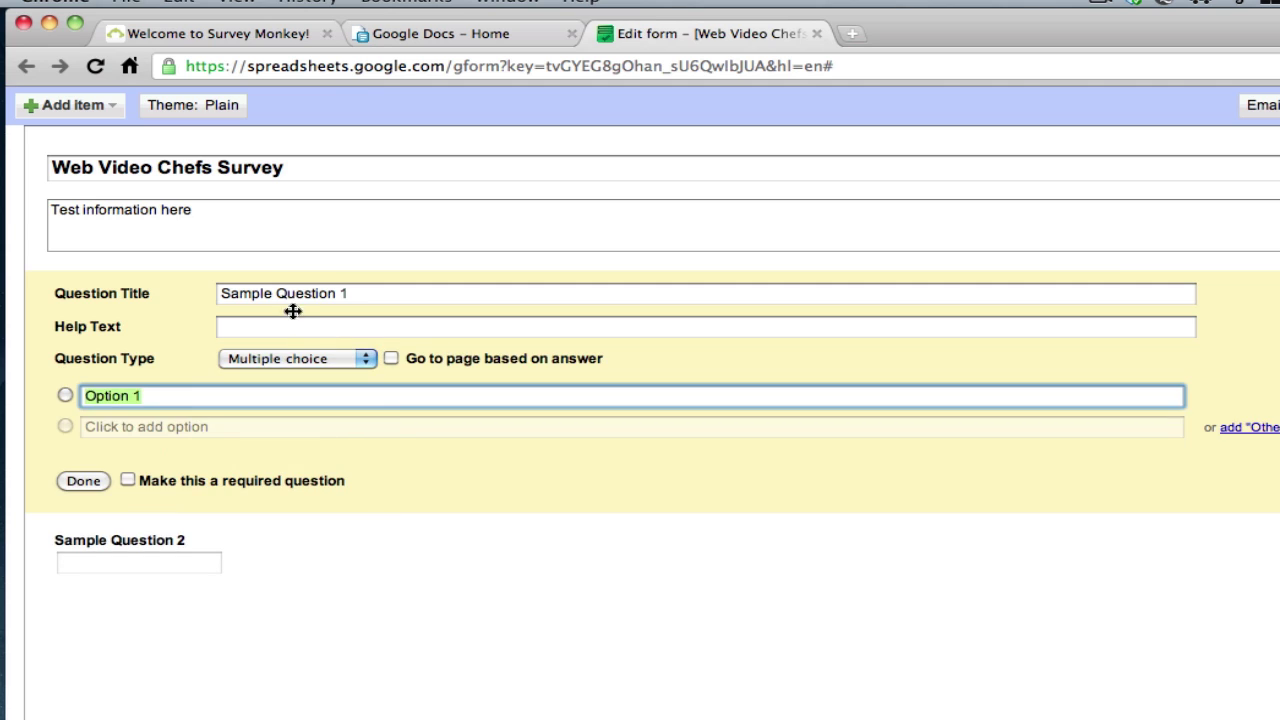
{"action": "double_click", "coordinate": [288, 296]}
{"action": "triple_click", "coordinate": [288, 296]}
{"action": "type", "text": "Ho"}
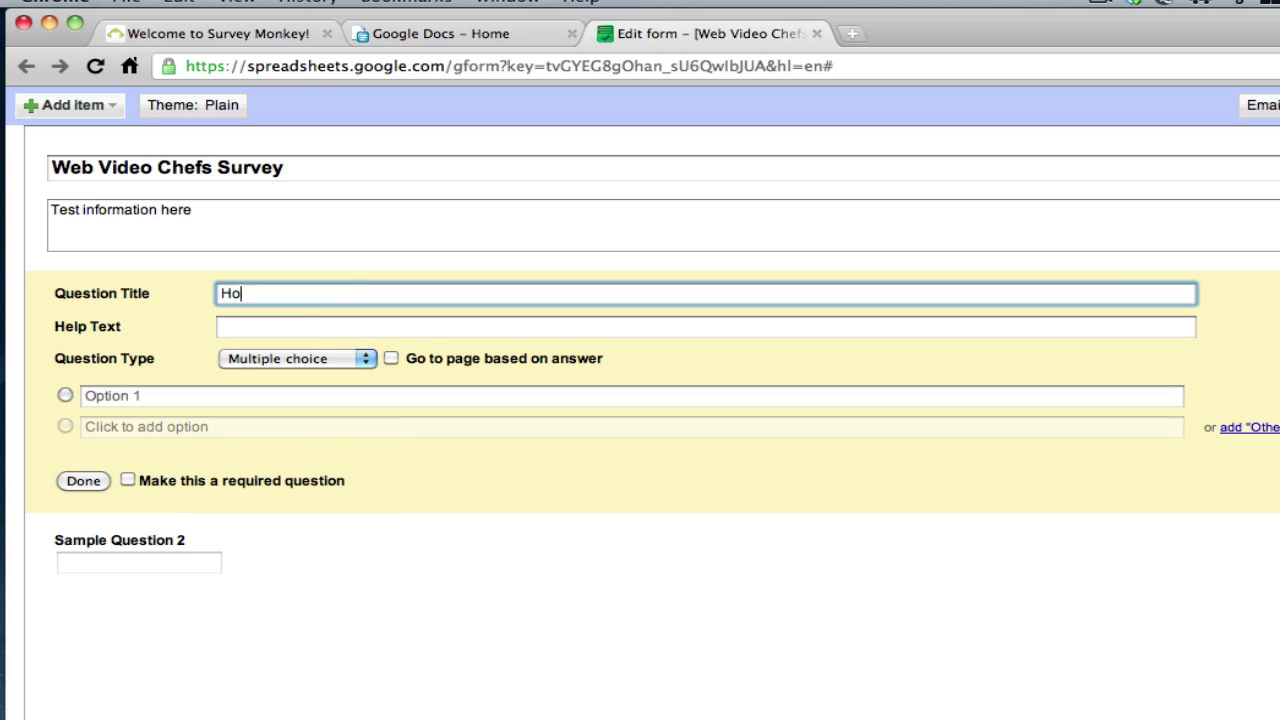
{"action": "type", "text": "w often t"}
{"action": "key", "text": "BackSpace"}
{"action": "type", "text": "do you visit"}
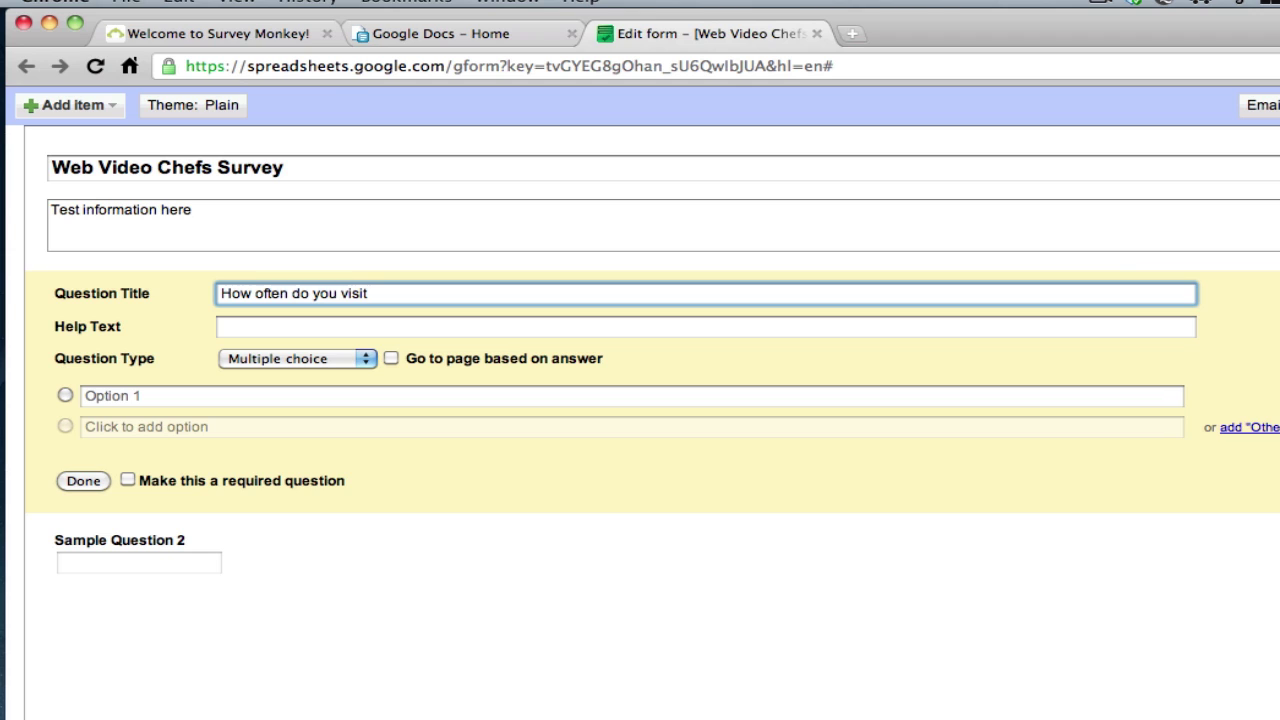
{"action": "type", "text": " web sites?"}
{"action": "key", "text": "Tab"}
{"action": "type", "text": "Please fill in"}
{"action": "key", "text": "Tab"}
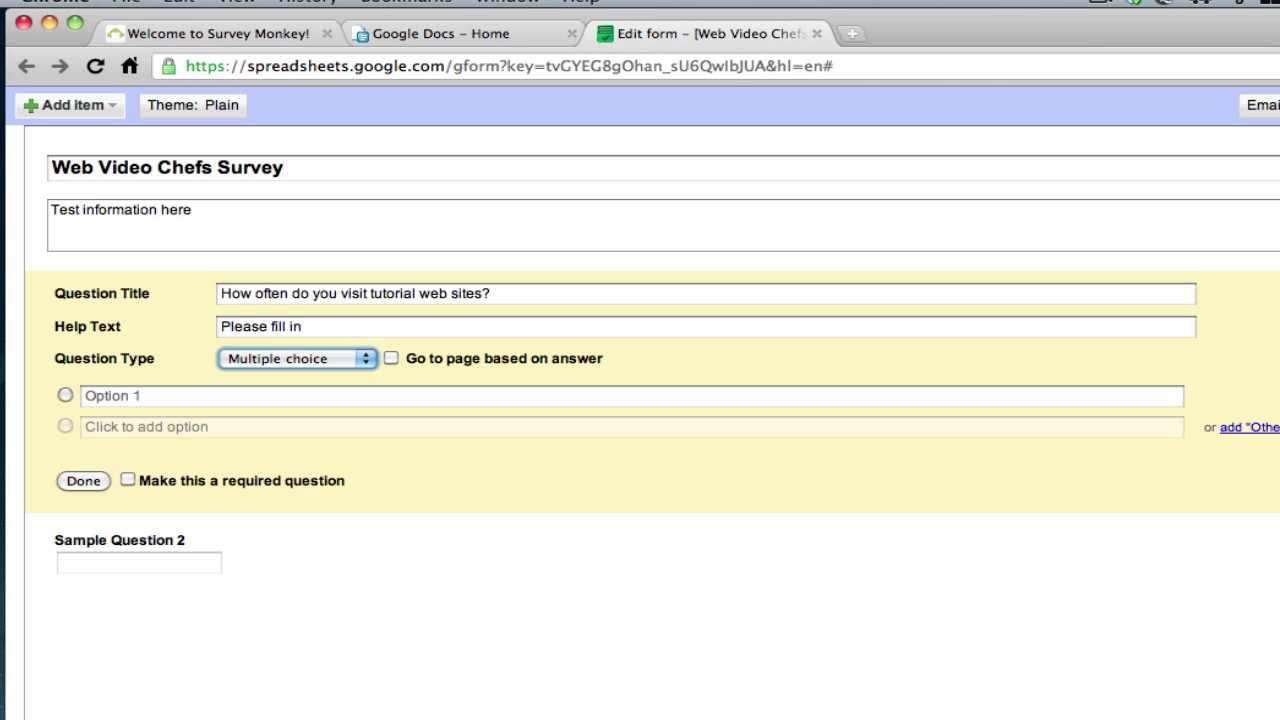
Enter the answer options Once a week, Once a month and Never
{"action": "left_click", "coordinate": [298, 395]}
{"action": "type", "text": "Once a wee"}
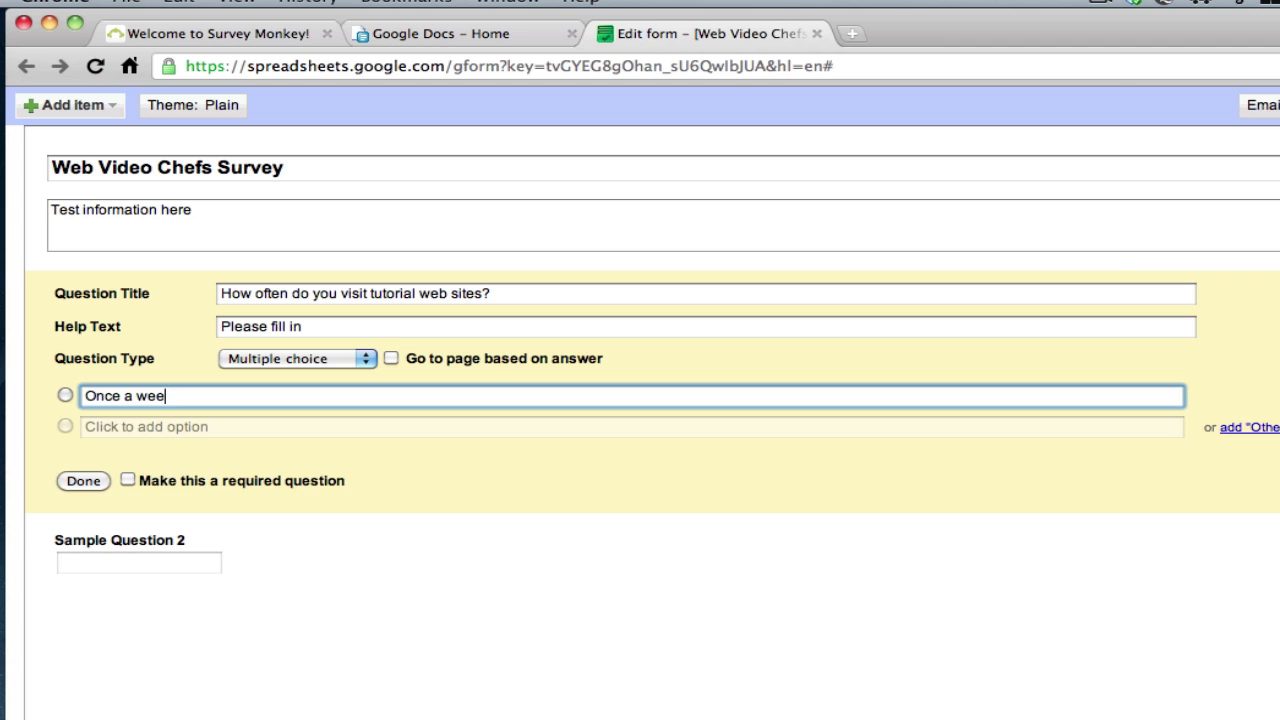
{"action": "type", "text": "k"}
{"action": "key", "text": "Return"}
{"action": "type", "text": "One"}
{"action": "type", "text": "e a mon"}
{"action": "type", "text": "th"}
{"action": "key", "text": "Return"}
{"action": "type", "text": "Nev"}
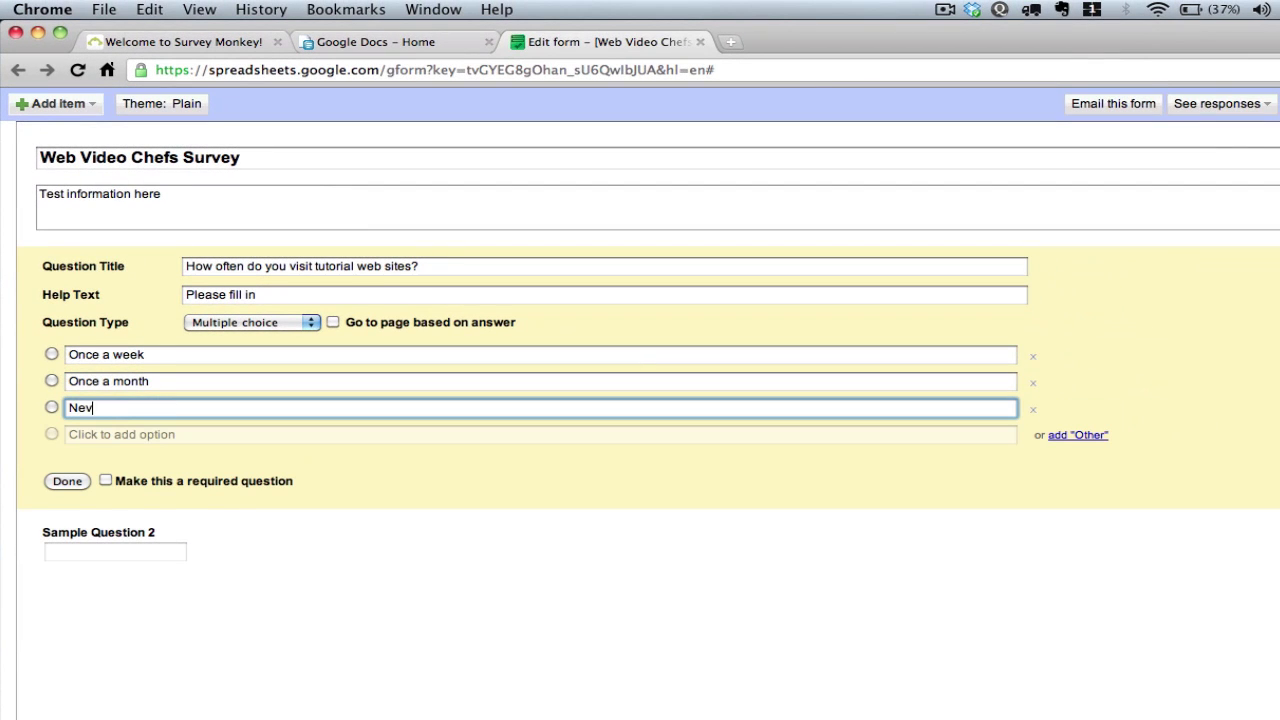
{"action": "type", "text": "er"}
{"action": "key", "text": "Return"}
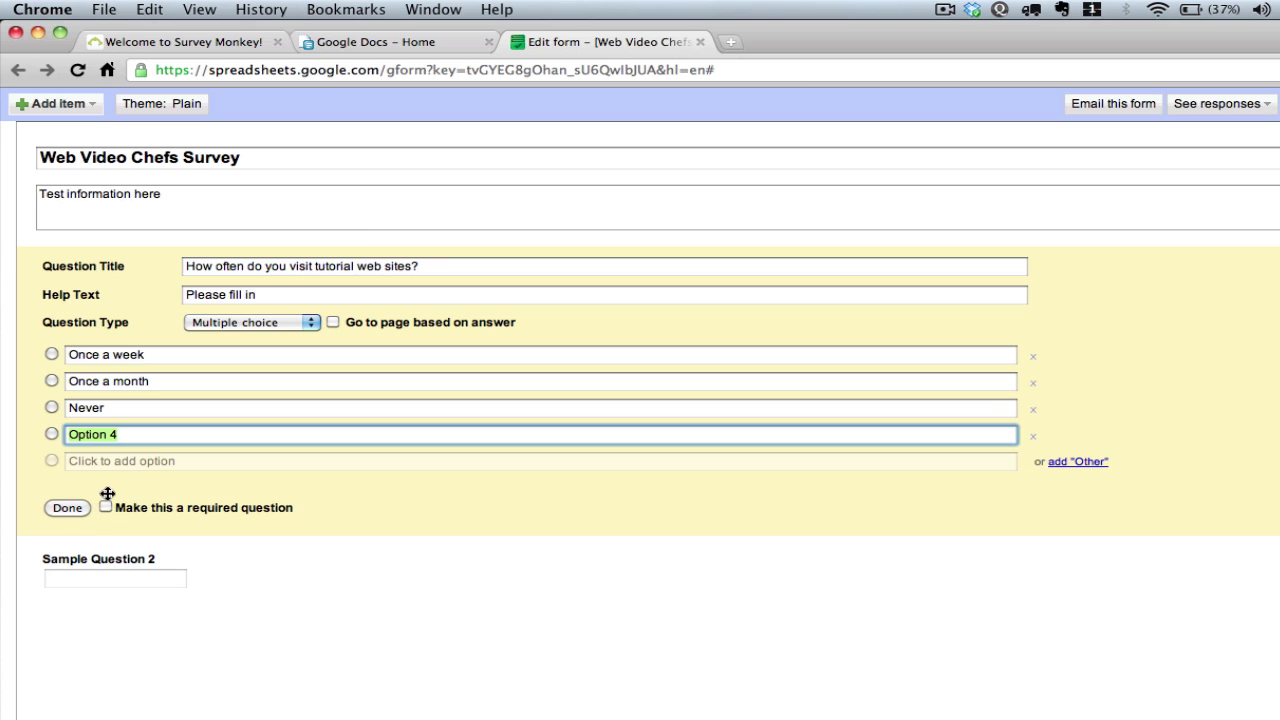
{"action": "left_click", "coordinate": [118, 517]}
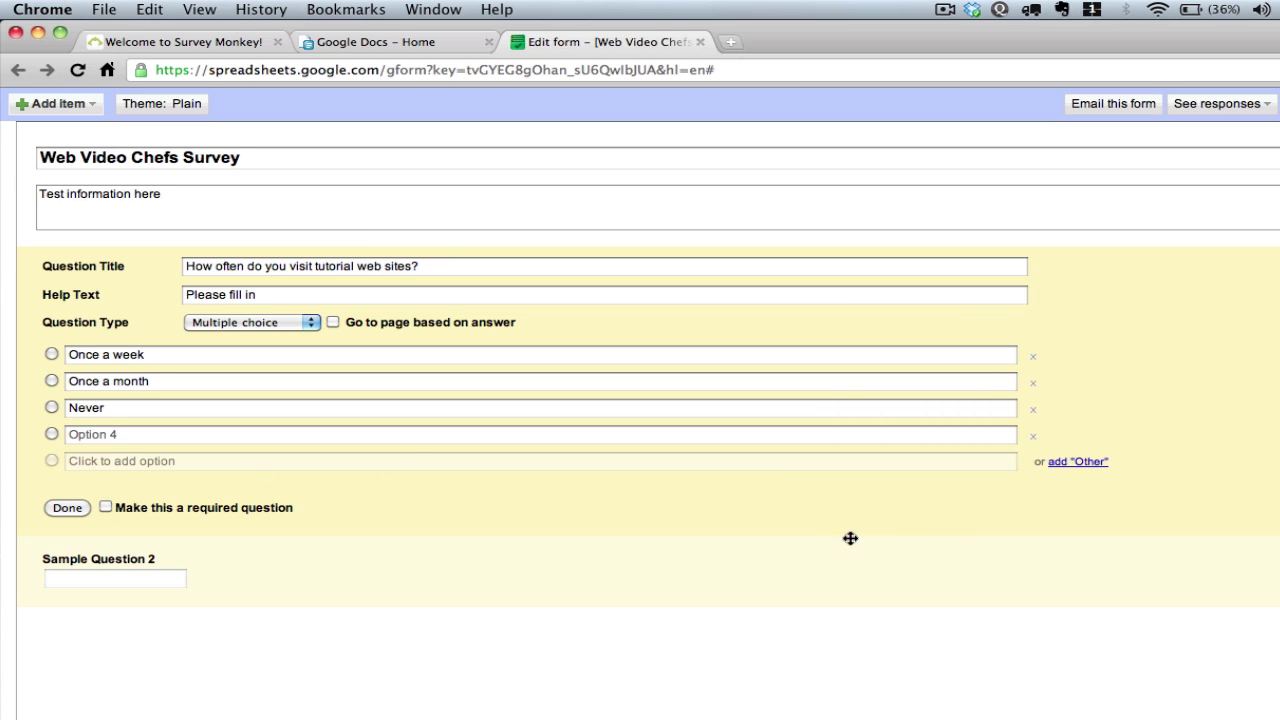
Add an Other answer, delete the empty Option 4, and finish question one
{"action": "left_click", "coordinate": [1083, 468]}
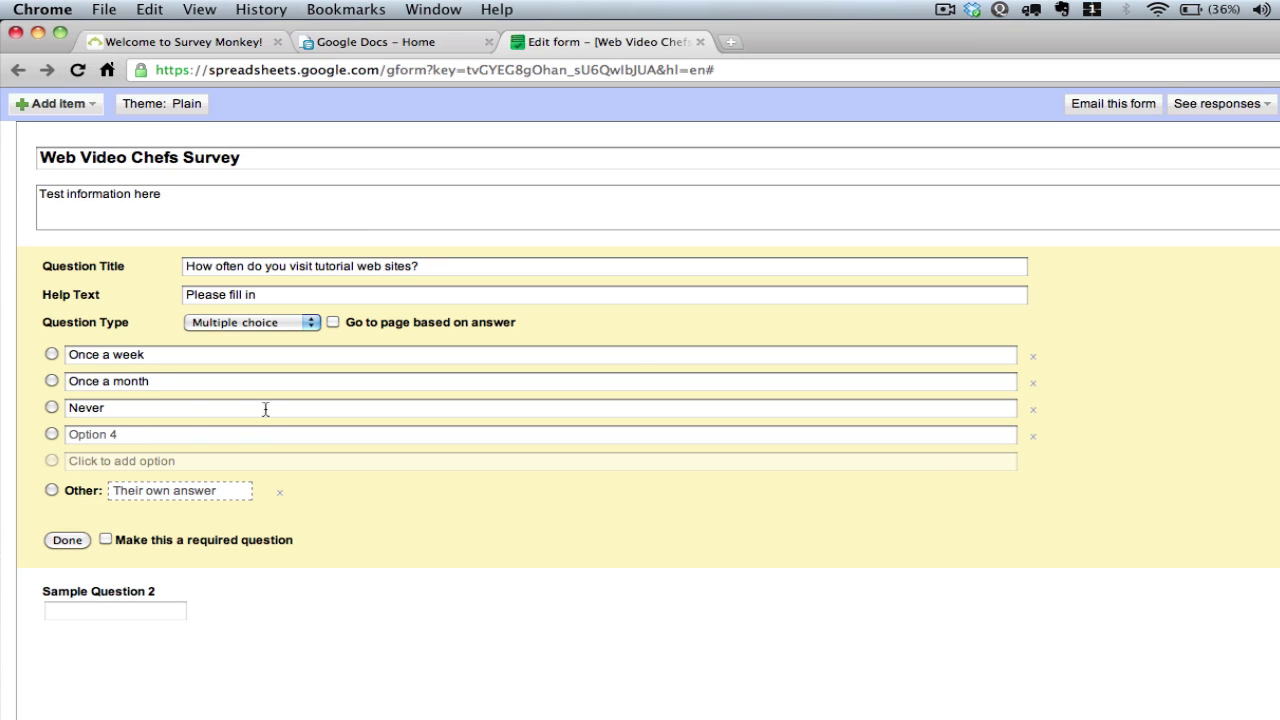
{"action": "left_click", "coordinate": [1033, 437]}
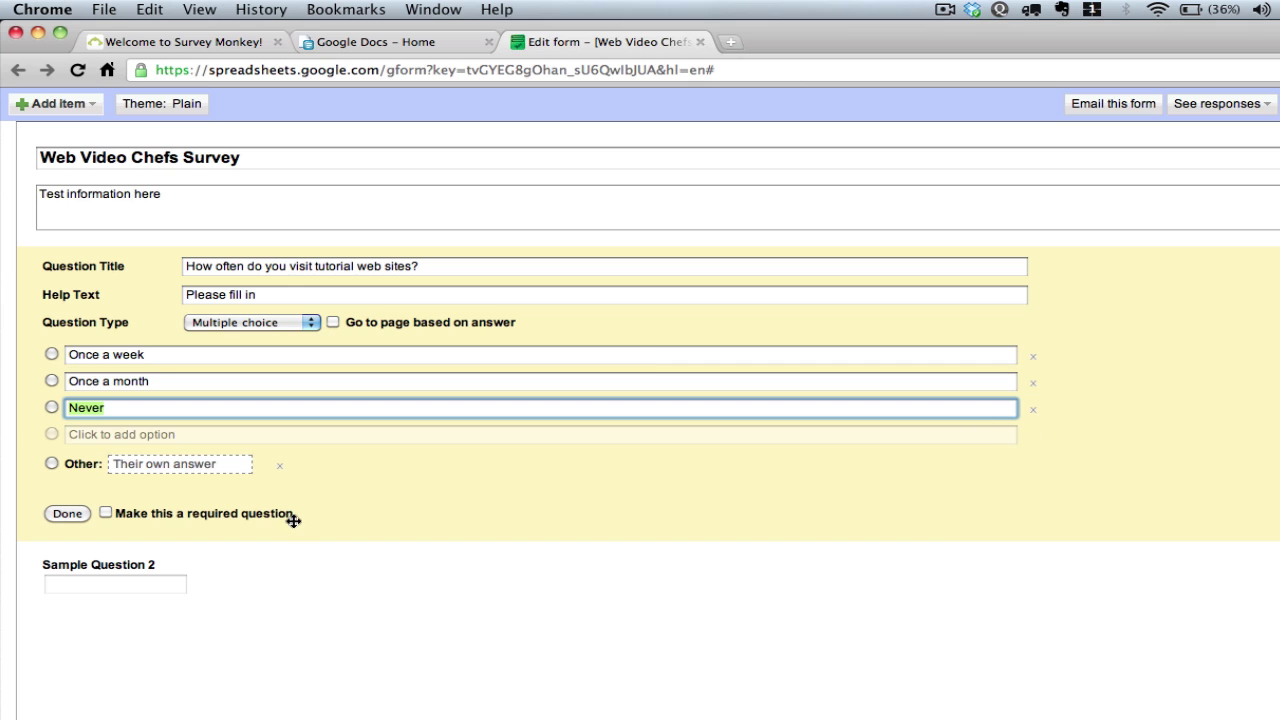
{"action": "left_click", "coordinate": [66, 513]}
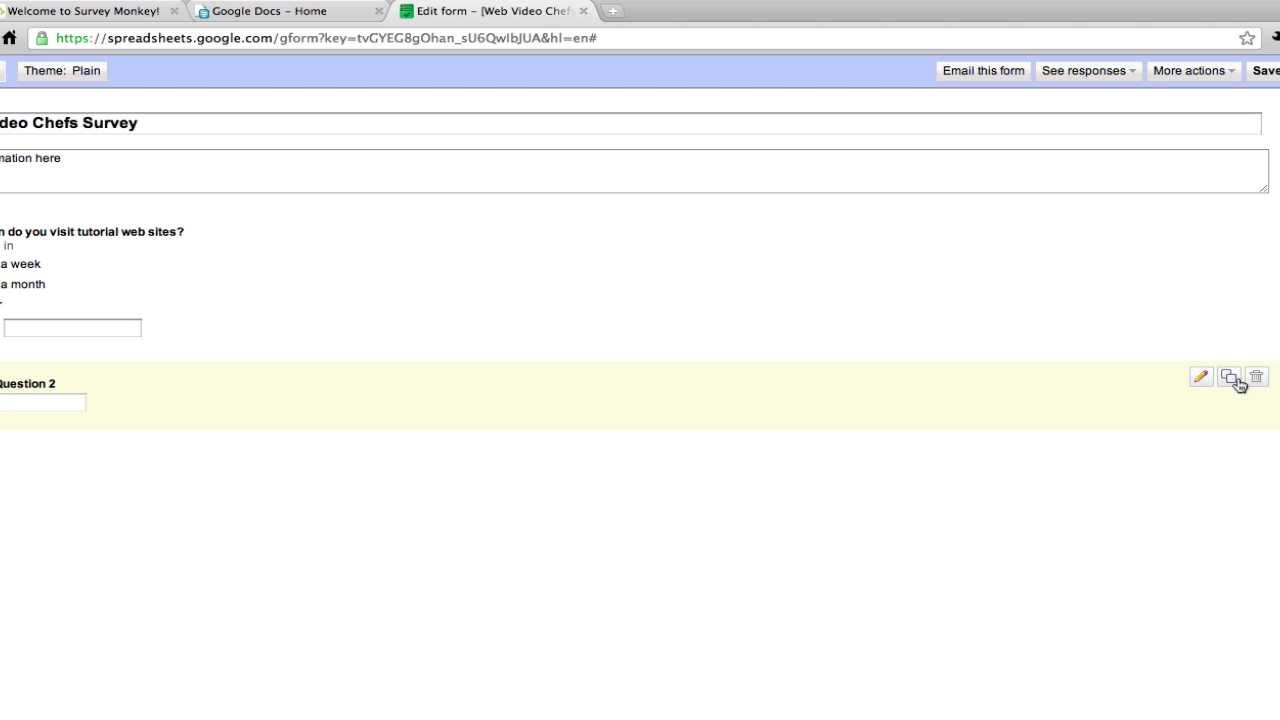
{"action": "left_click", "coordinate": [1203, 379]}
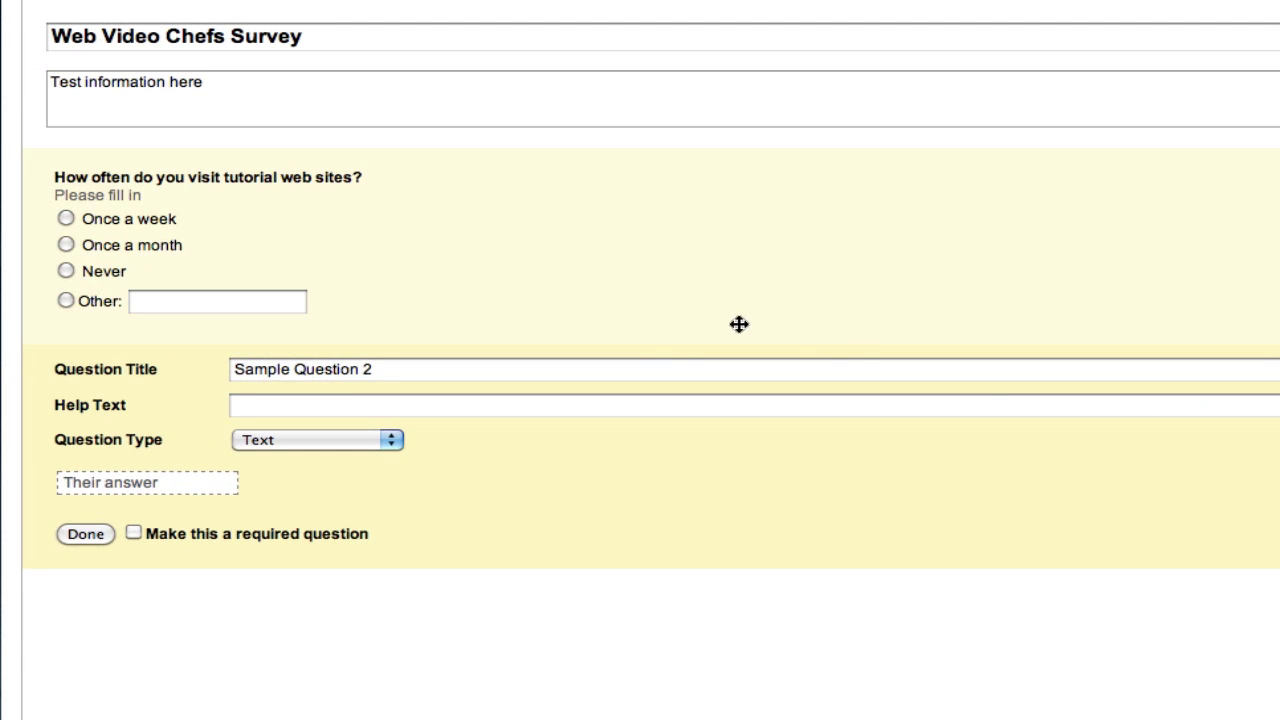
Turn Sample Question 2 into paragraph text titled 'What questions do you have about web video?'
{"action": "left_click", "coordinate": [328, 443]}
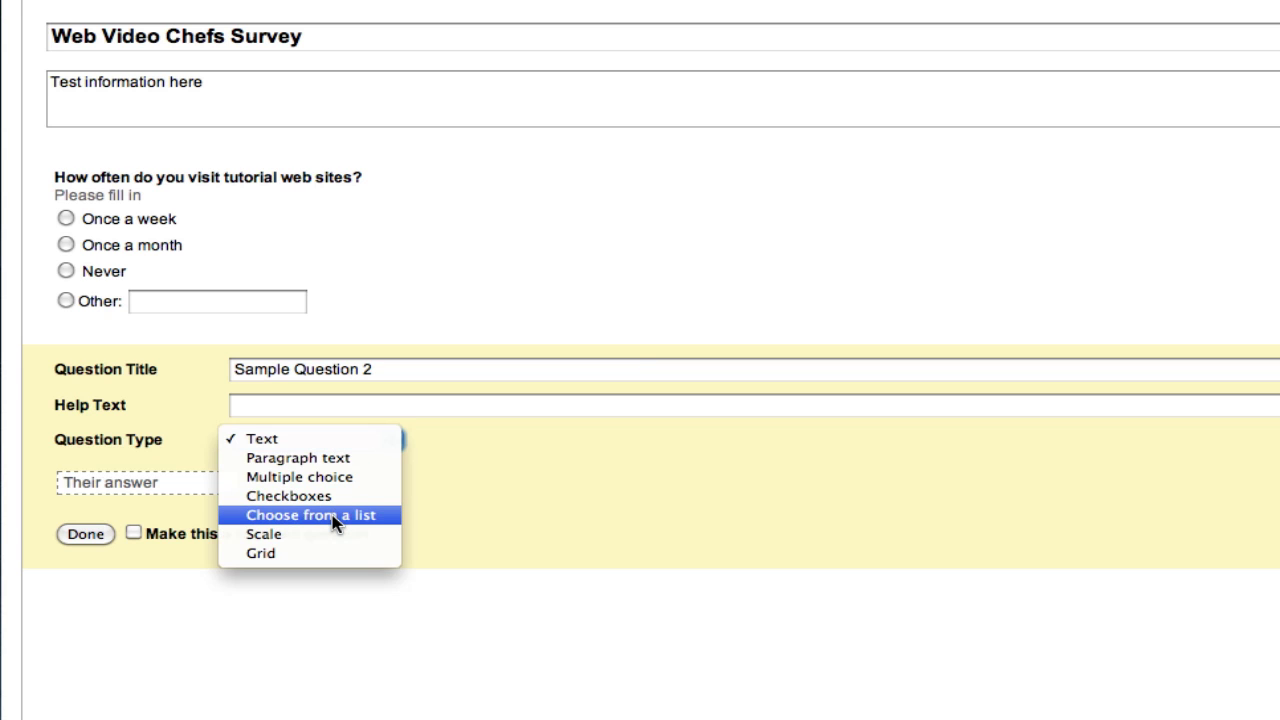
{"action": "left_click", "coordinate": [330, 459]}
{"action": "triple_click", "coordinate": [320, 367]}
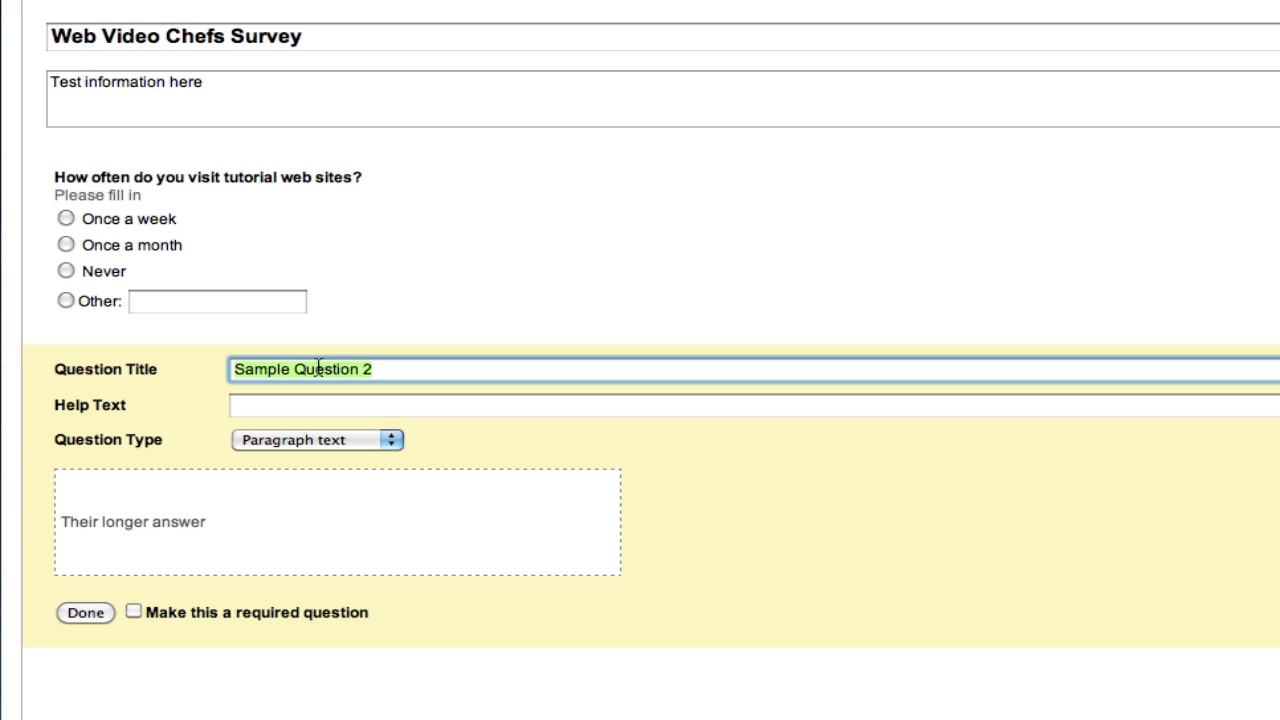
{"action": "type", "text": "What ques"}
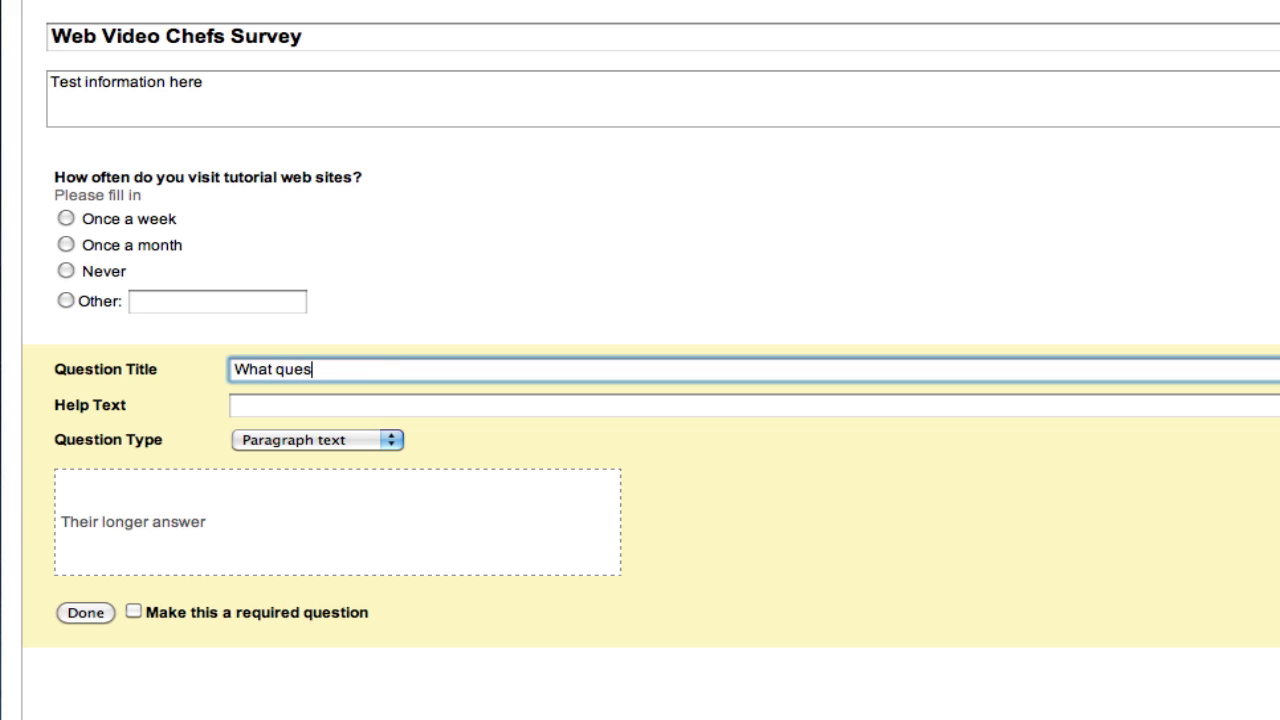
{"action": "type", "text": "tions do you have about web video?"}
{"action": "key", "text": "Tab"}
{"action": "key", "text": "Tab"}
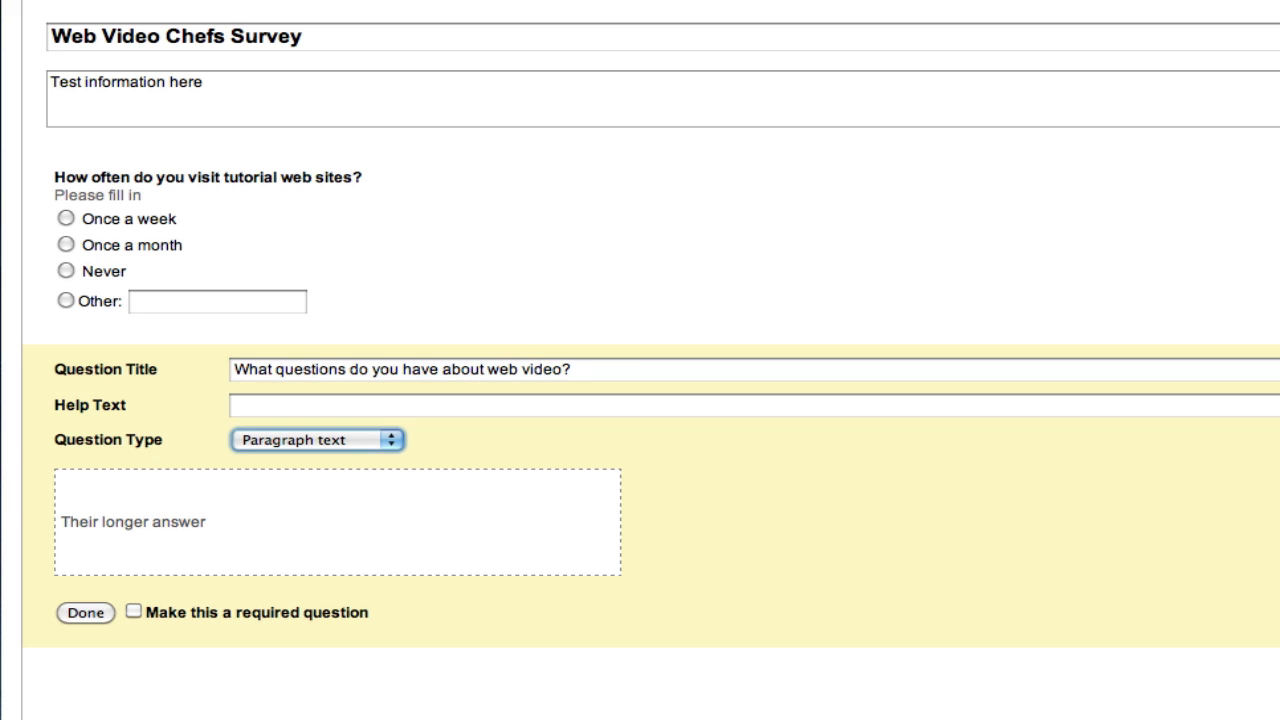
{"action": "left_click", "coordinate": [110, 462]}
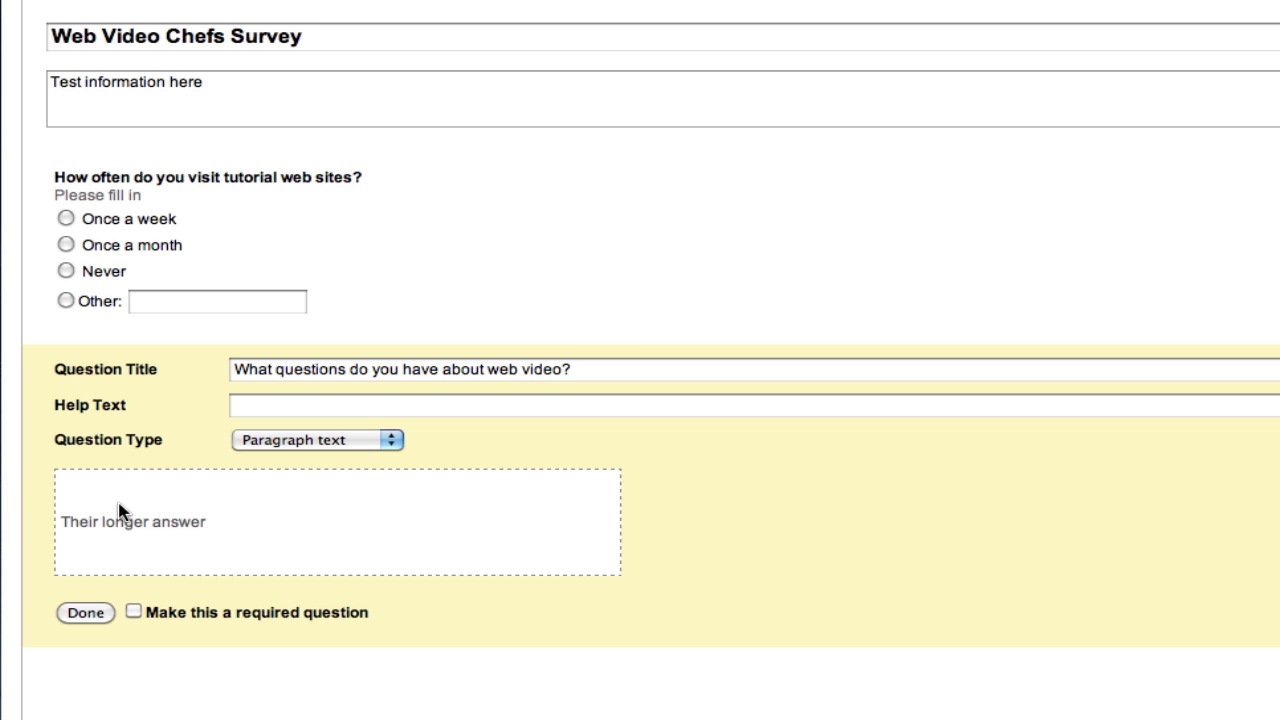
{"action": "left_click", "coordinate": [315, 408]}
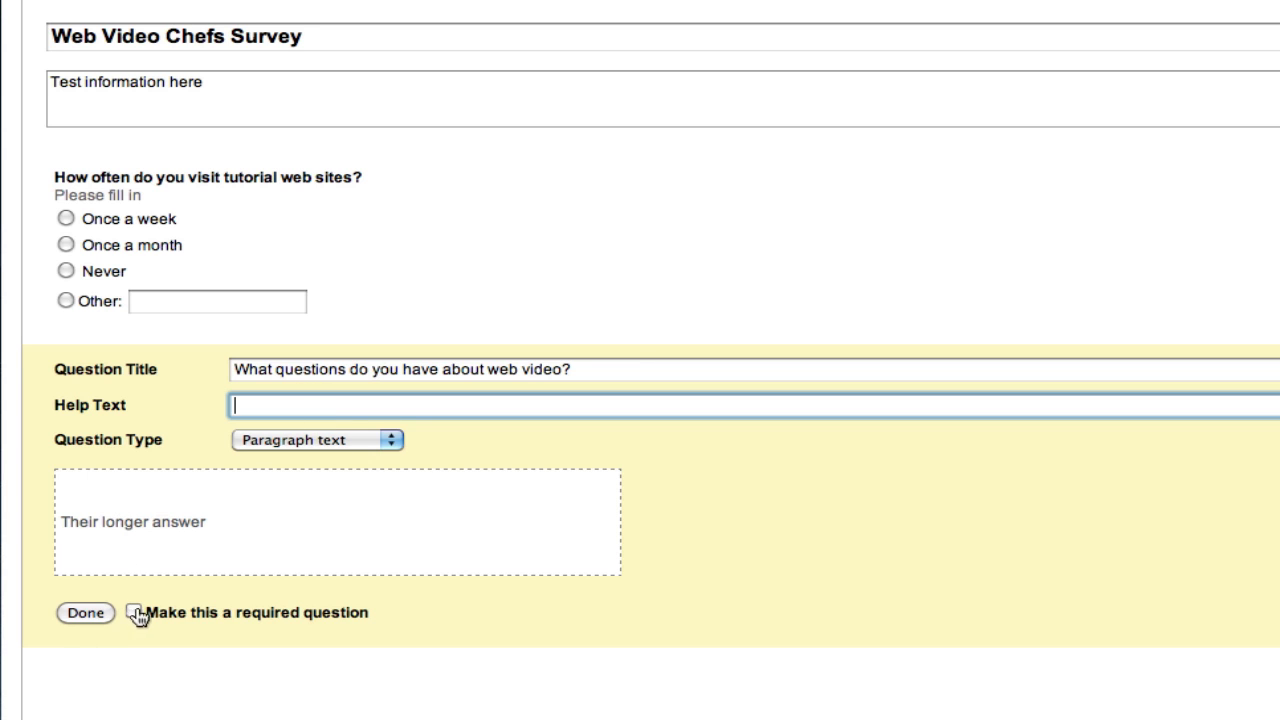
{"action": "left_click", "coordinate": [86, 612]}
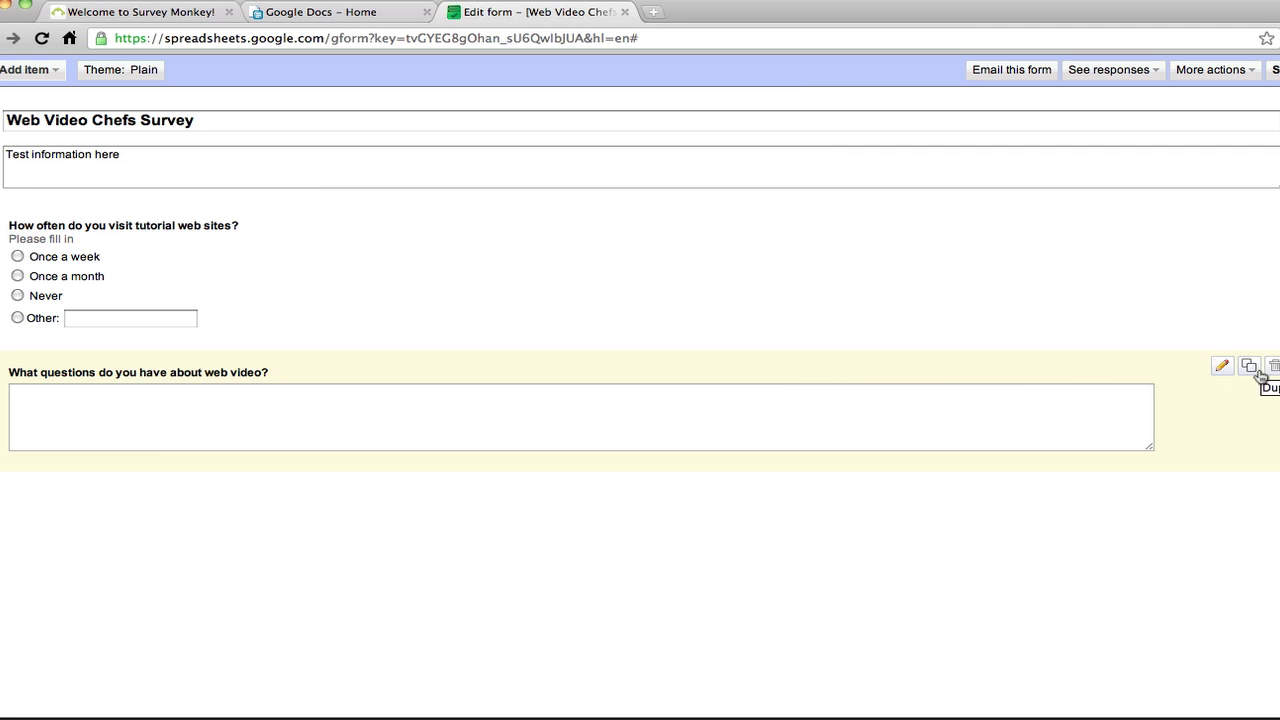
Insert a page break titled 'Section 2' after the last question
{"action": "left_click", "coordinate": [50, 70]}
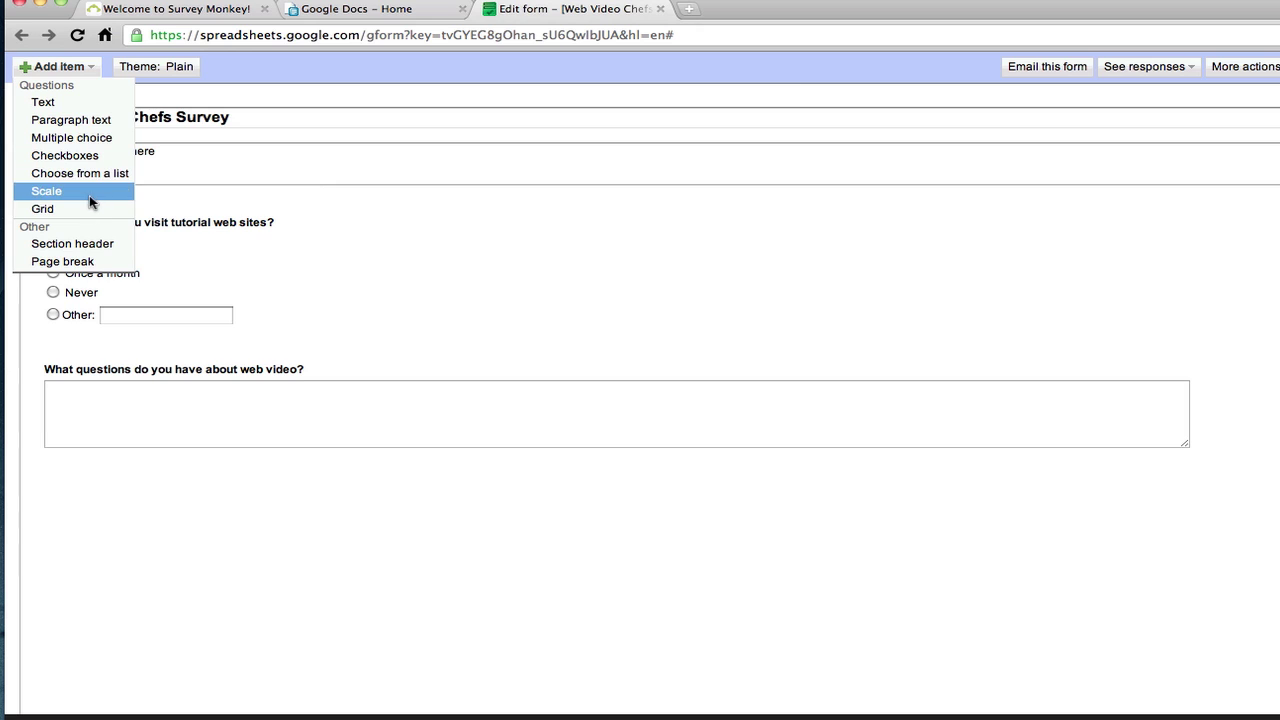
{"action": "left_click", "coordinate": [92, 261]}
{"action": "left_click", "coordinate": [225, 488]}
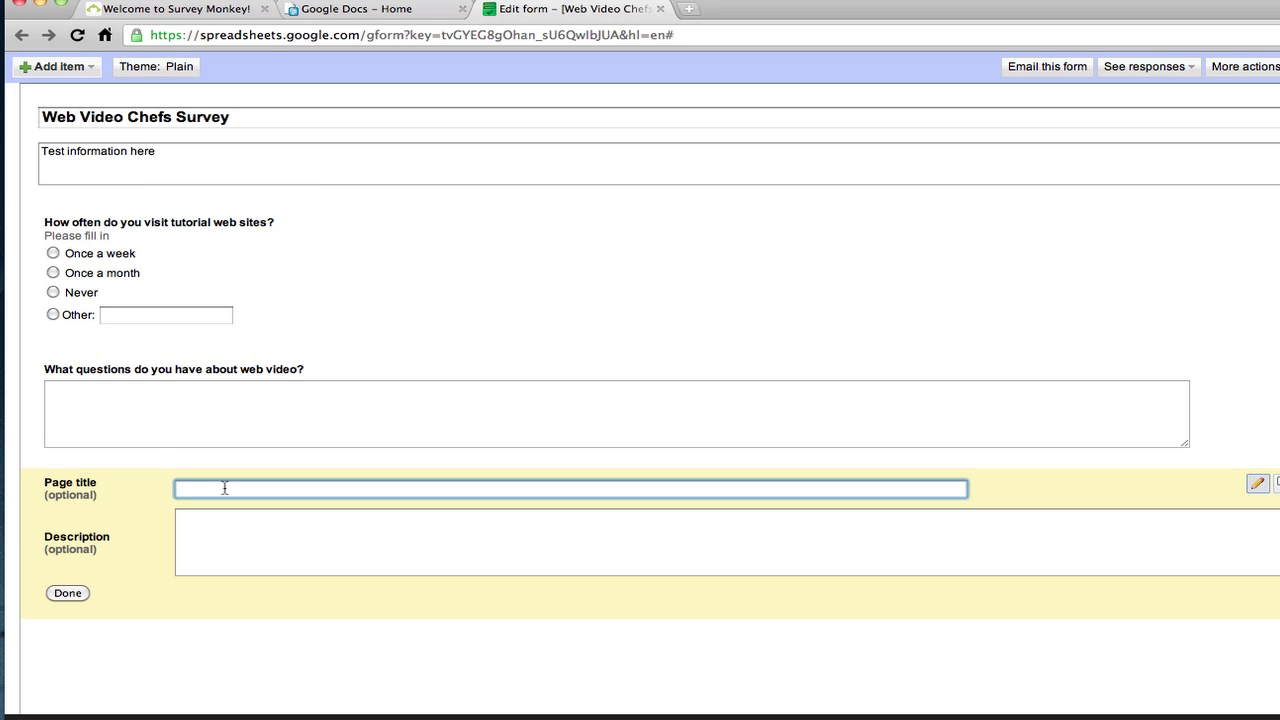
{"action": "type", "text": "Section 2"}
{"action": "key", "text": "Tab"}
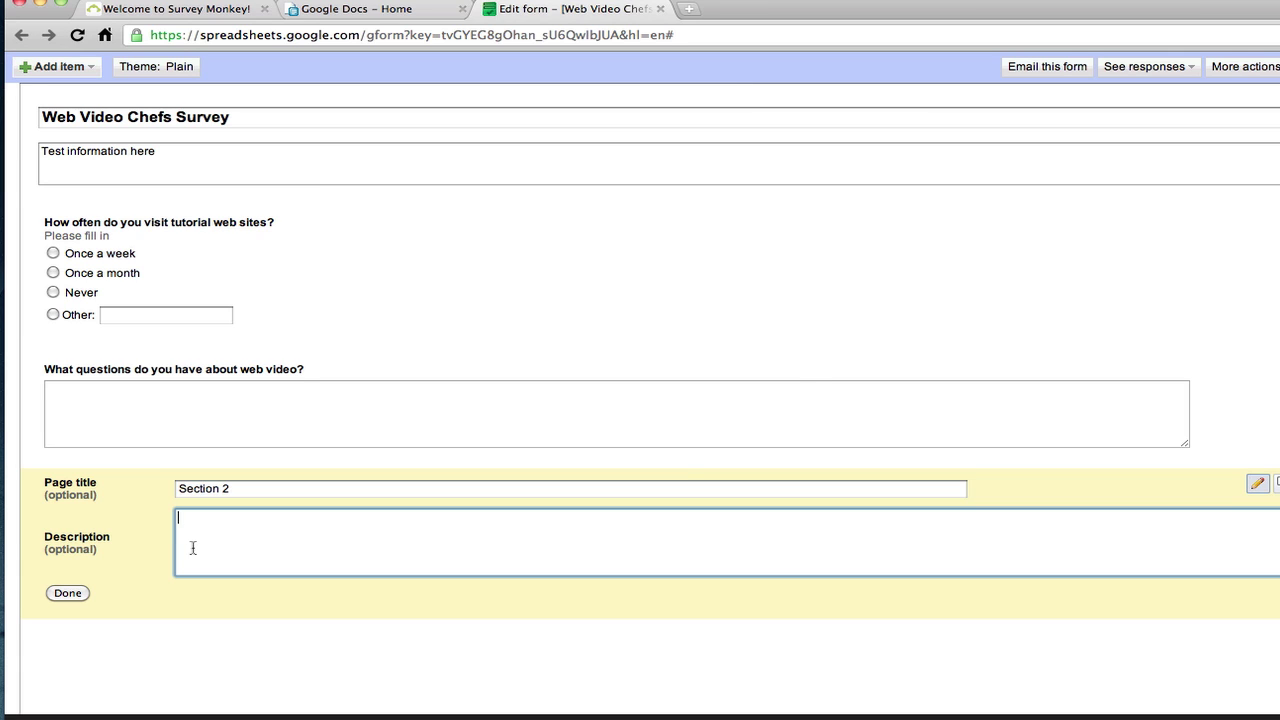
{"action": "left_click", "coordinate": [66, 596]}
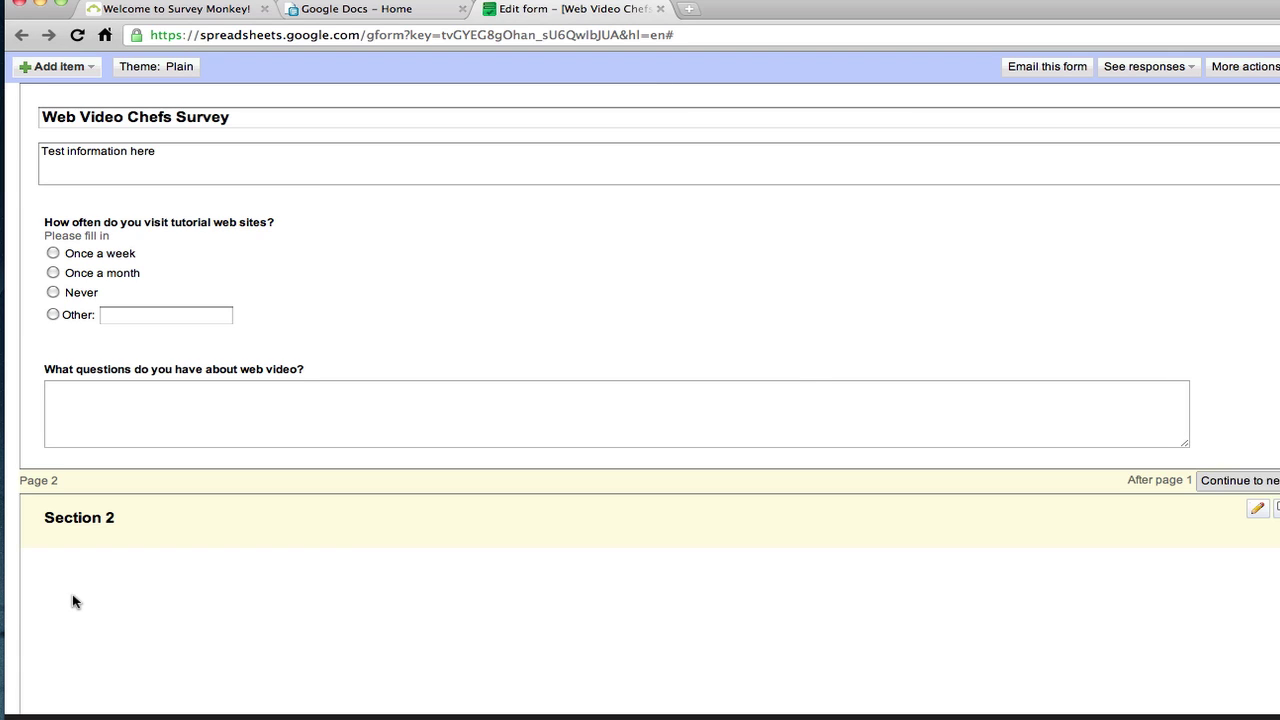
Add a Scale question to Section 2, then add a Grid question and discard it
{"action": "left_click", "coordinate": [91, 67]}
{"action": "left_click", "coordinate": [78, 190]}
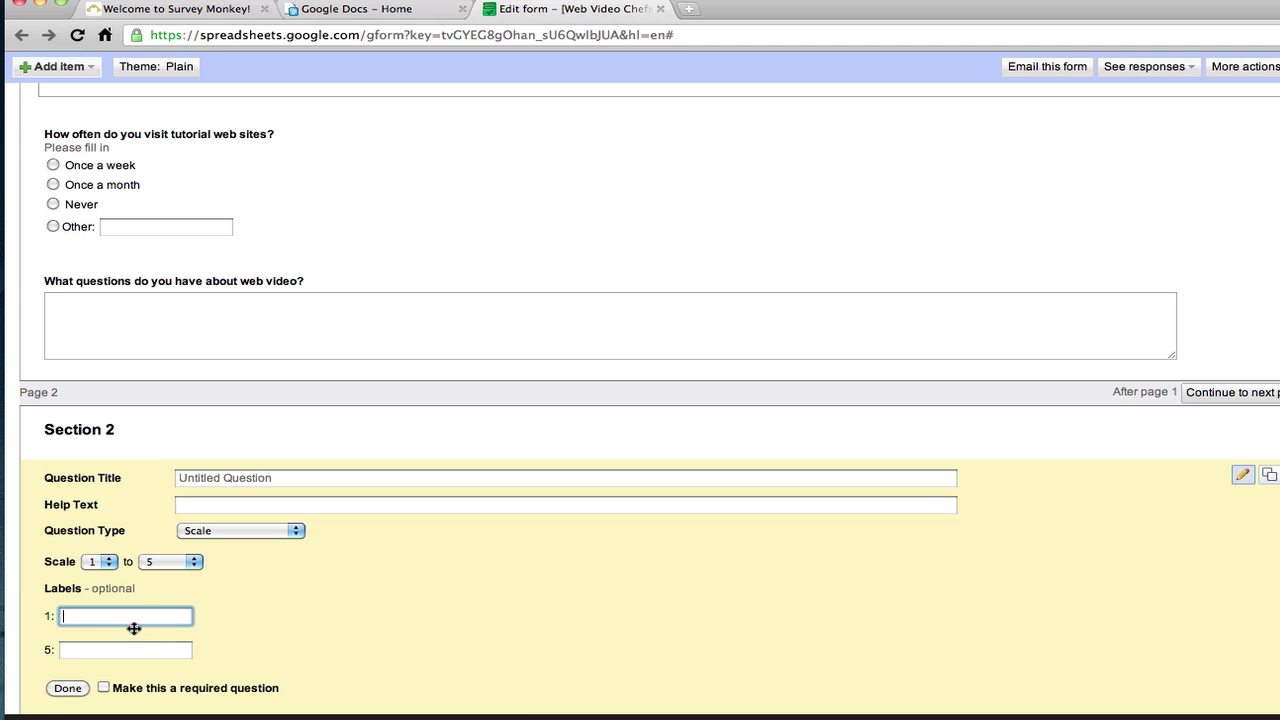
{"action": "left_click", "coordinate": [90, 67]}
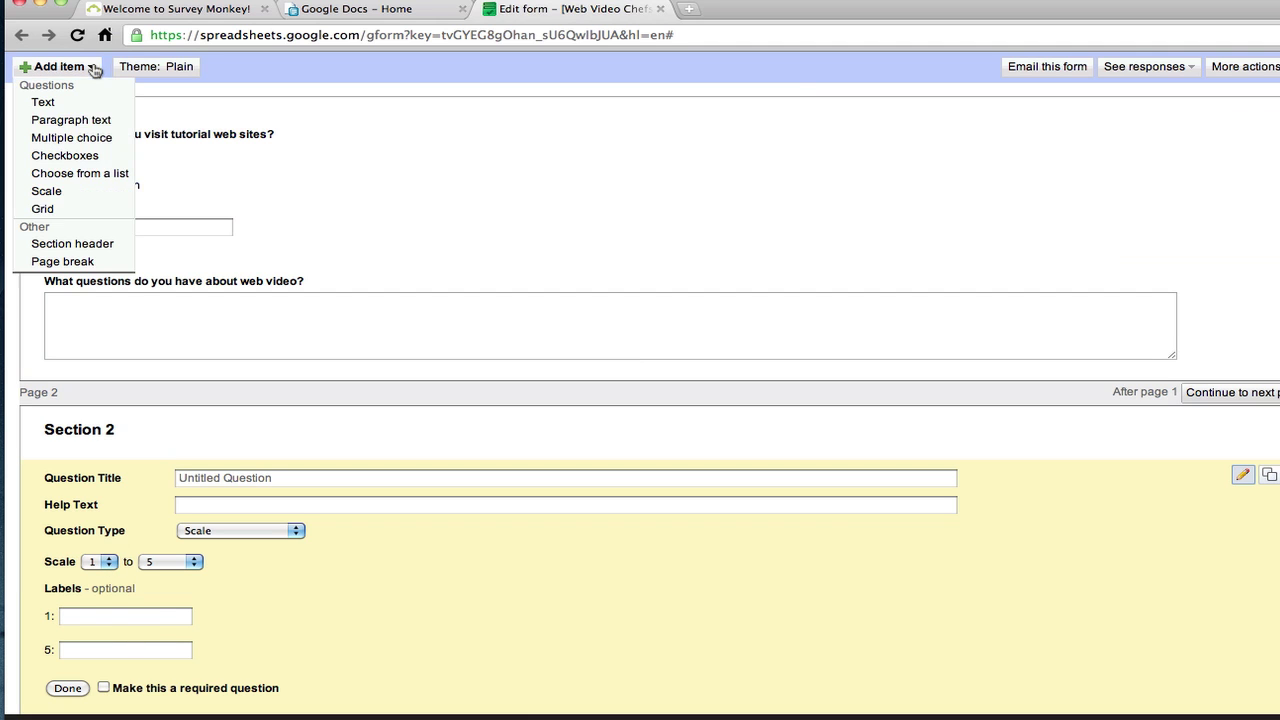
{"action": "left_click", "coordinate": [83, 205]}
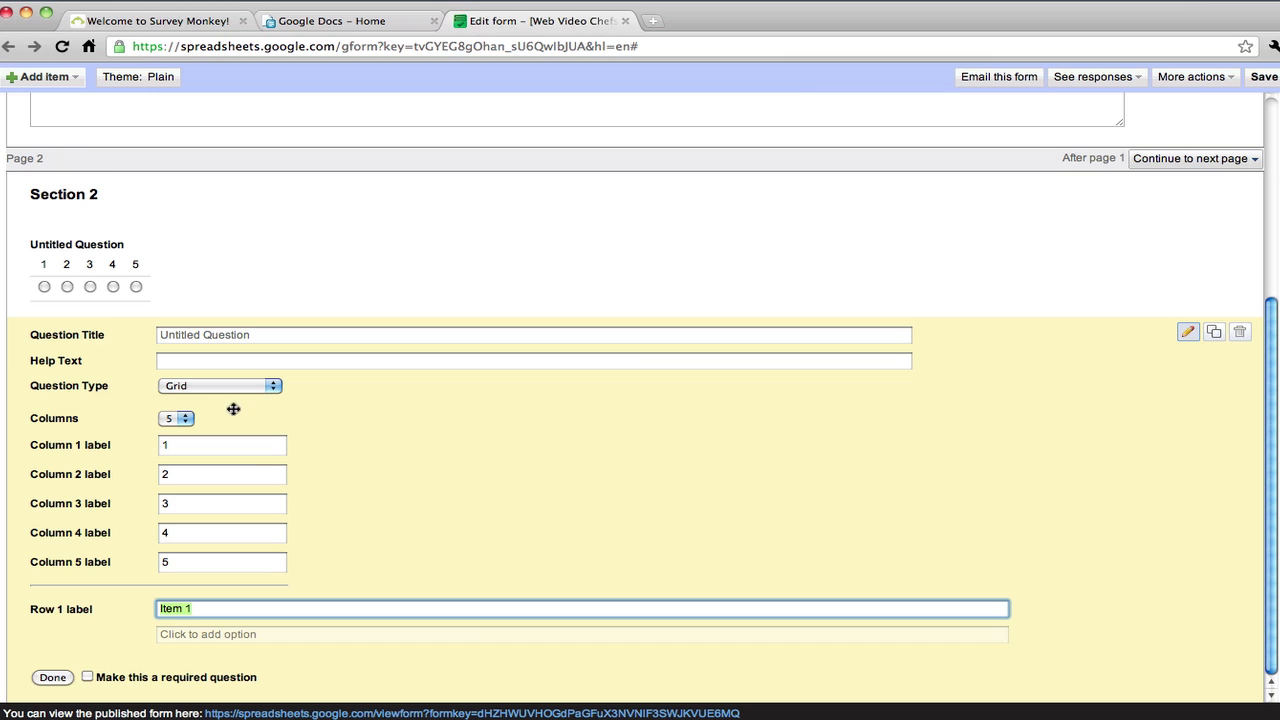
{"action": "left_click", "coordinate": [264, 636]}
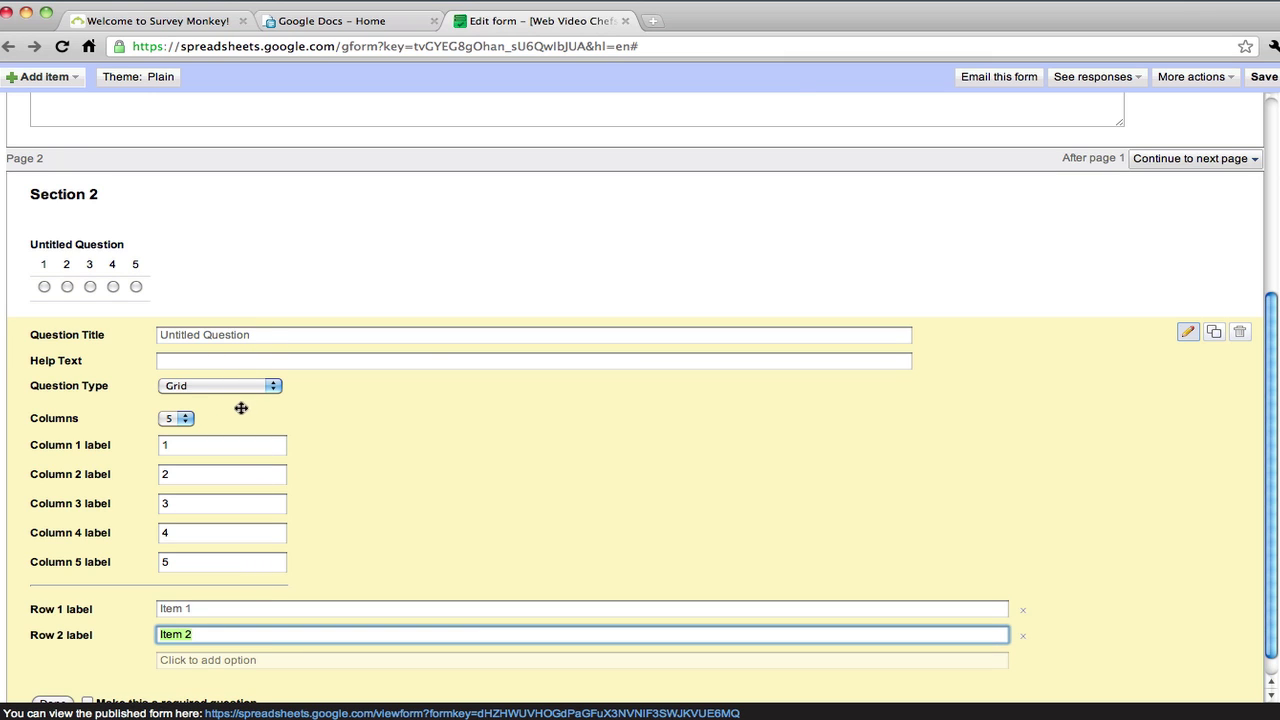
{"action": "left_click", "coordinate": [1240, 333]}
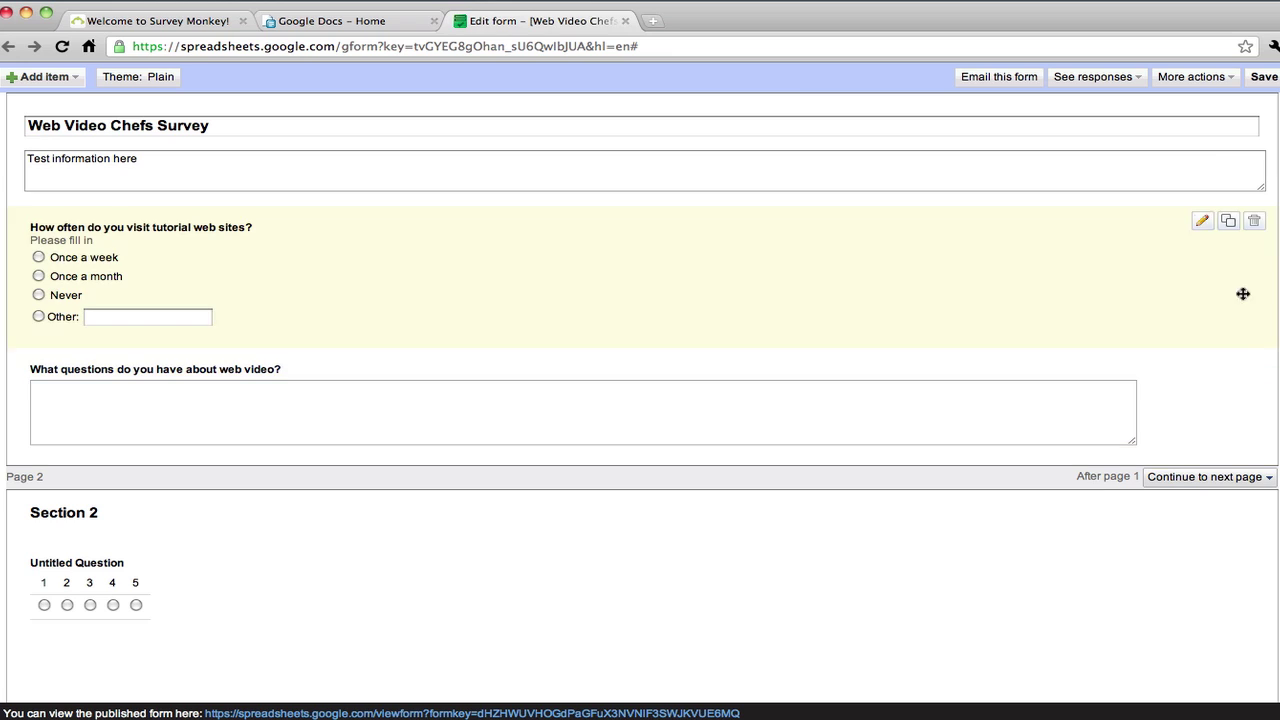
Save the form and look at the theme gallery without changing the theme
{"action": "left_click", "coordinate": [1264, 77]}
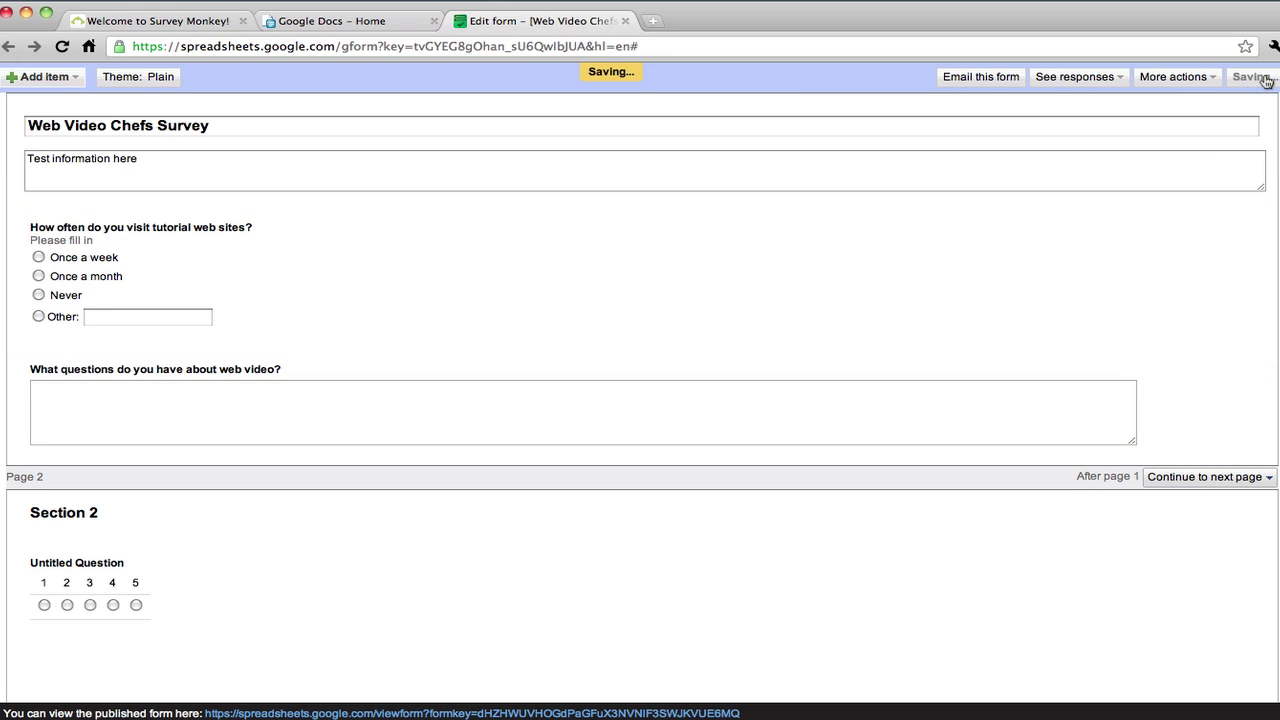
{"action": "left_click", "coordinate": [155, 80]}
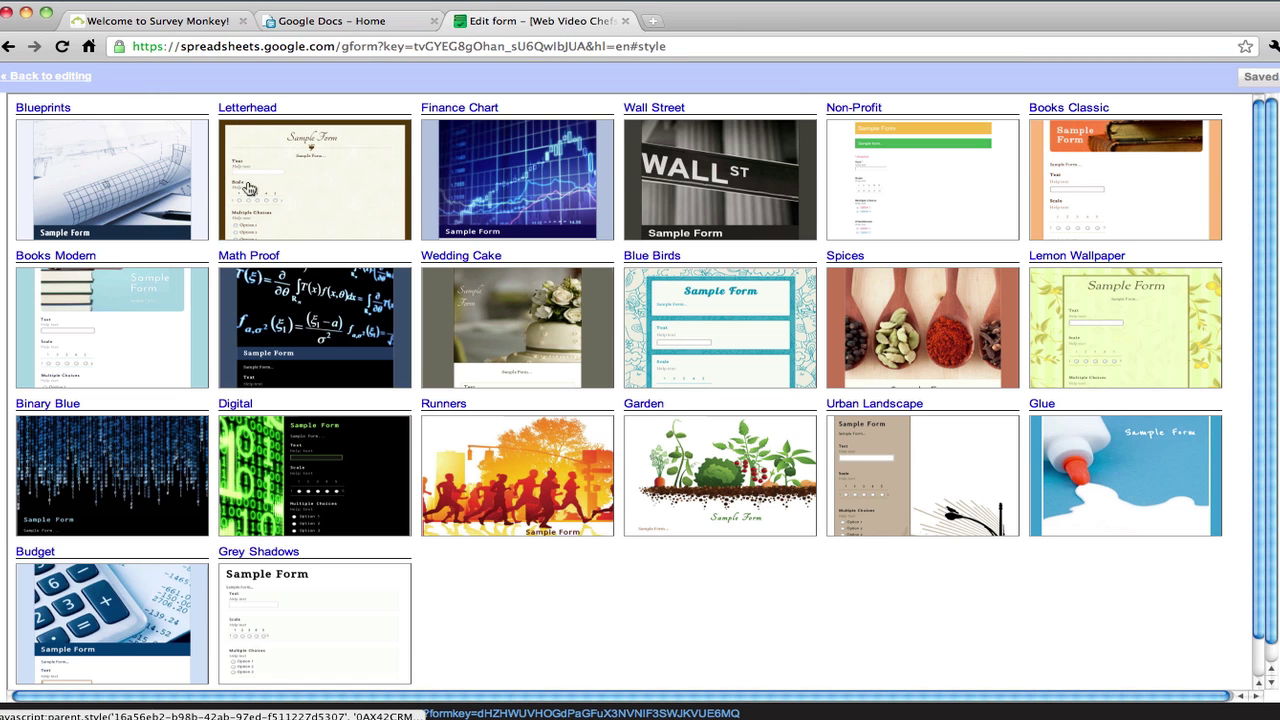
{"action": "left_click", "coordinate": [51, 76]}
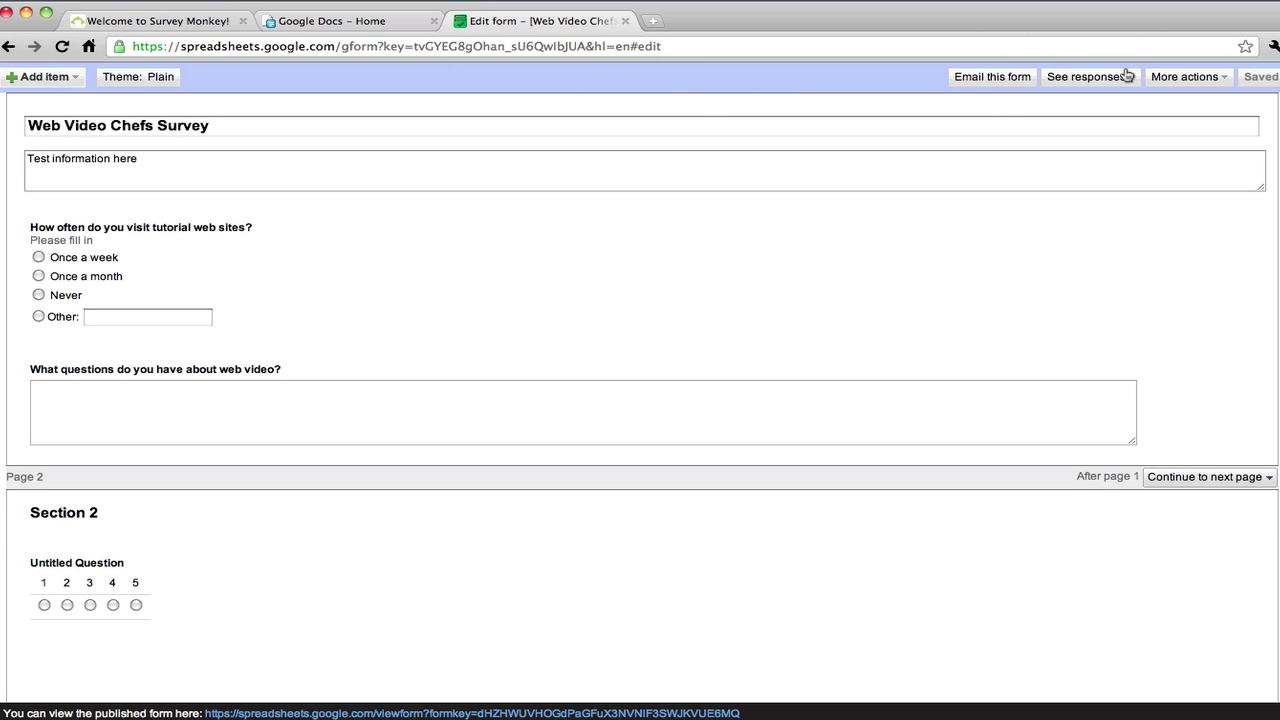
View the form's embed code, cancel it, then open Edit confirmation from More actions
{"action": "left_click", "coordinate": [1209, 80]}
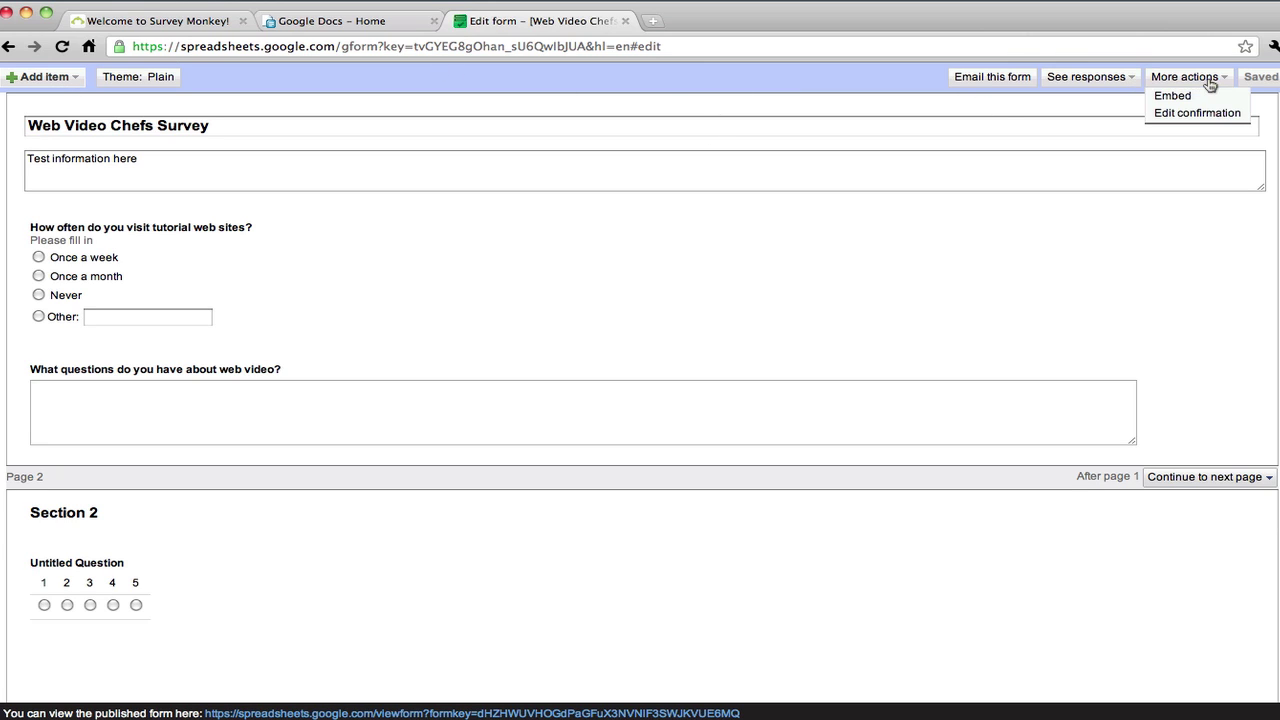
{"action": "left_click", "coordinate": [1202, 103]}
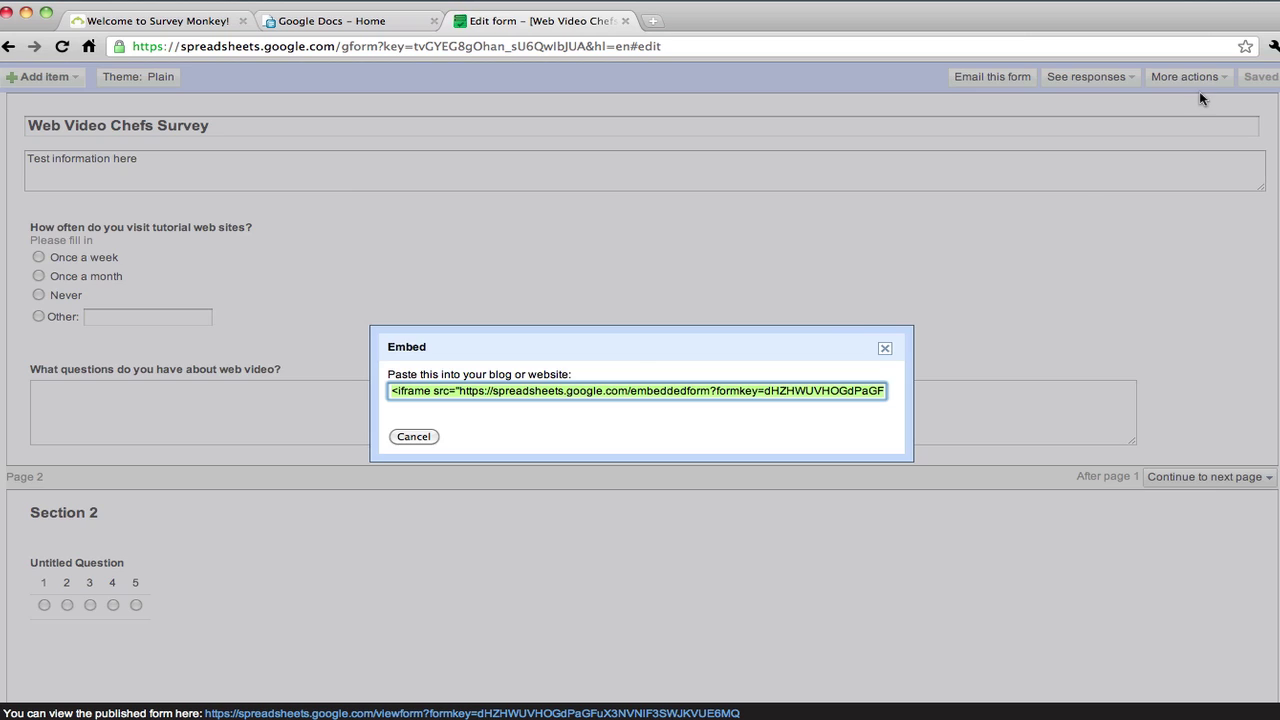
{"action": "left_click", "coordinate": [738, 391]}
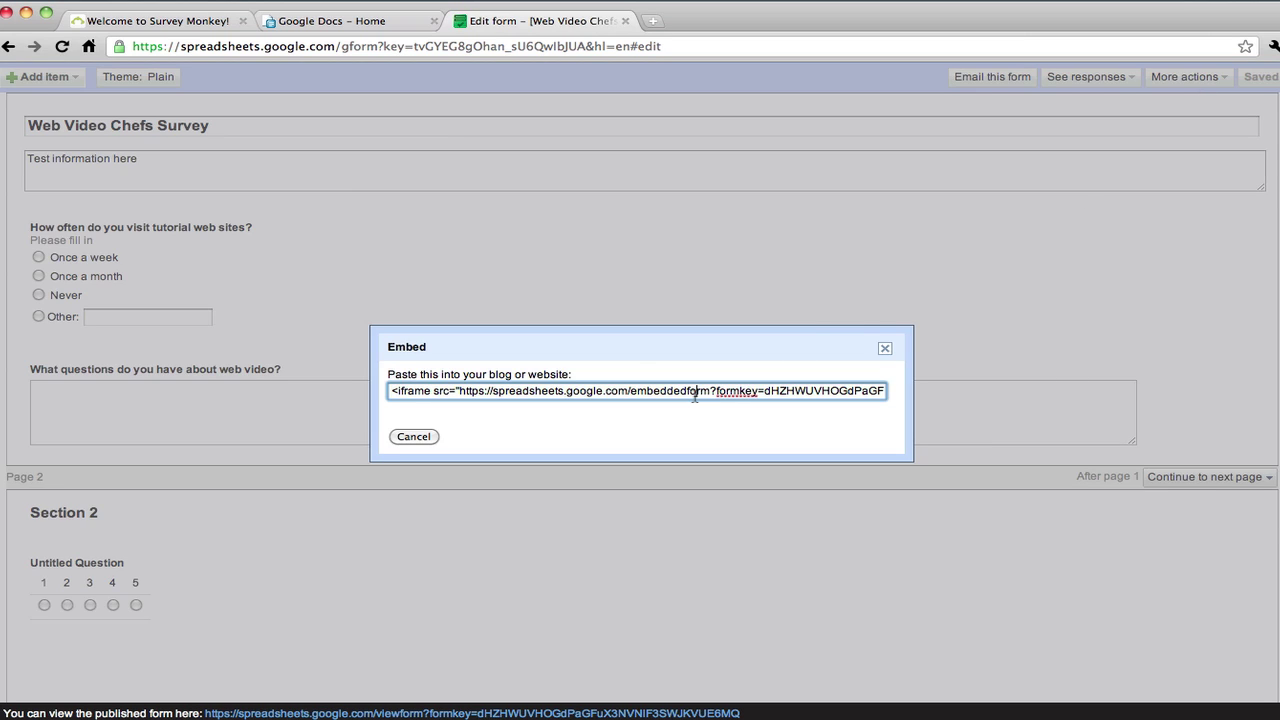
{"action": "triple_click", "coordinate": [695, 397]}
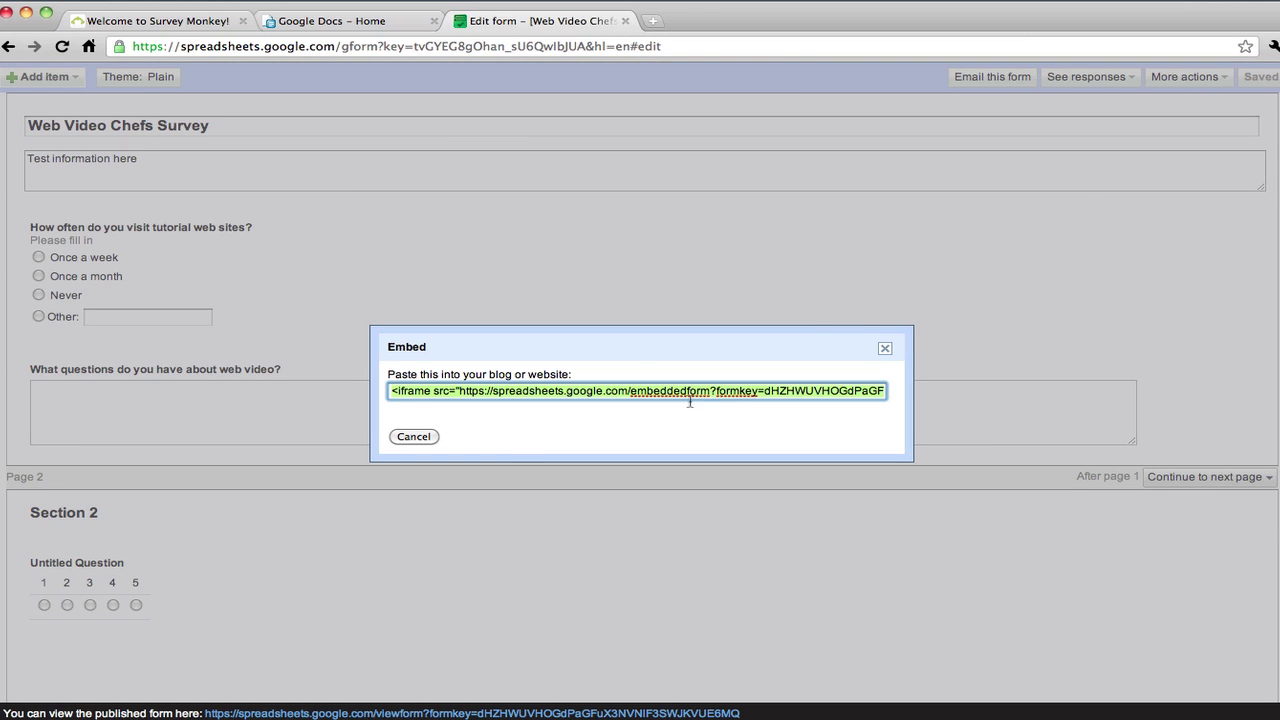
{"action": "left_click", "coordinate": [413, 436]}
{"action": "left_click", "coordinate": [1203, 77]}
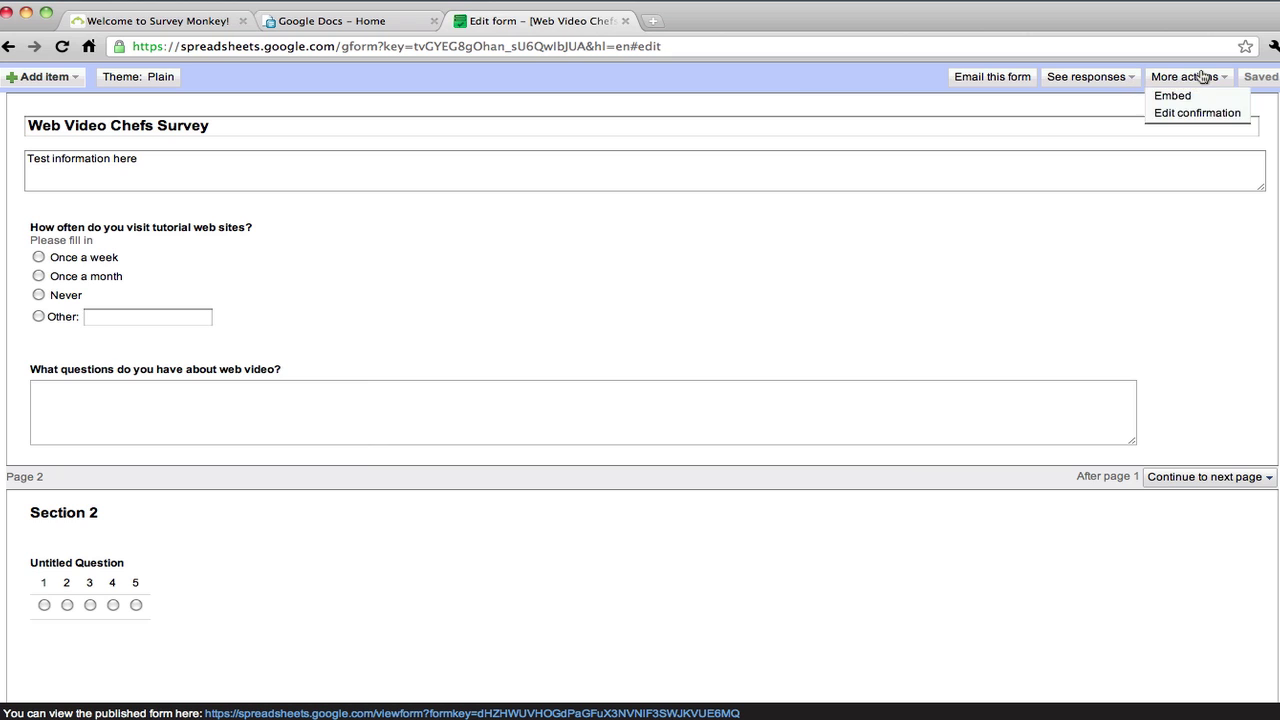
{"action": "left_click", "coordinate": [1184, 116]}
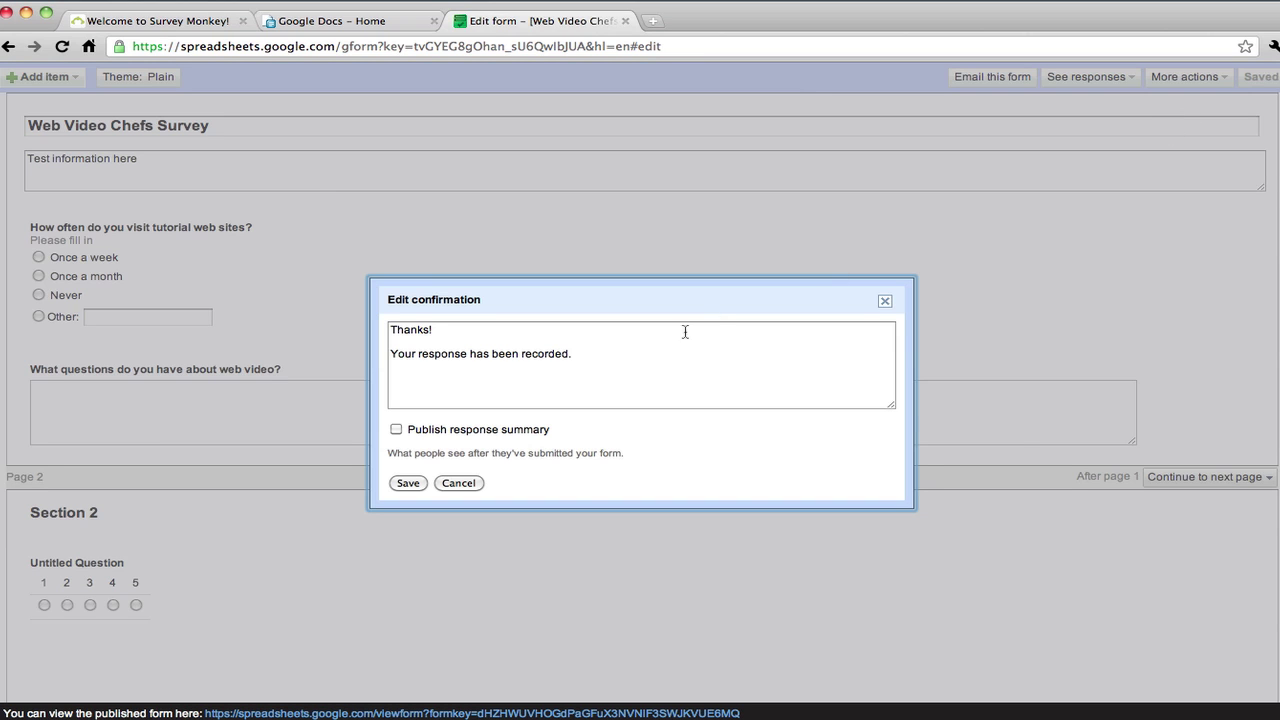
Leave response-summary publishing off and change 'Thanks!' to 'Thanks for your input.'
{"action": "left_click", "coordinate": [396, 430]}
{"action": "left_click", "coordinate": [396, 430]}
{"action": "left_click", "coordinate": [499, 332]}
{"action": "type", "text": "for your input."}
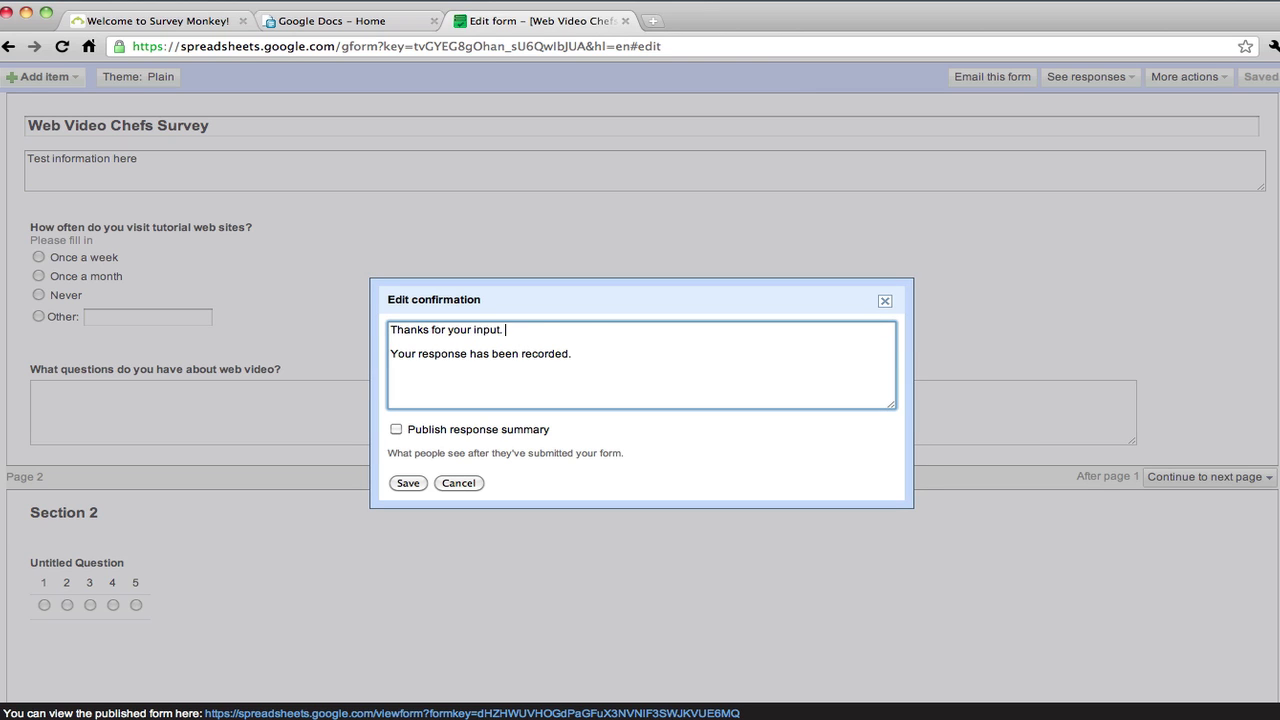
Add a 'Sincerely,' sign-off with the hosts' names and Web Video Chefs.com, then save
{"action": "left_click", "coordinate": [595, 353]}
{"action": "key", "text": "Return"}
{"action": "type", "text": "Sincerely,"}
{"action": "key", "text": "Return"}
{"action": "key", "text": "Return"}
{"action": "type", "text": "Chip Dizard and "}
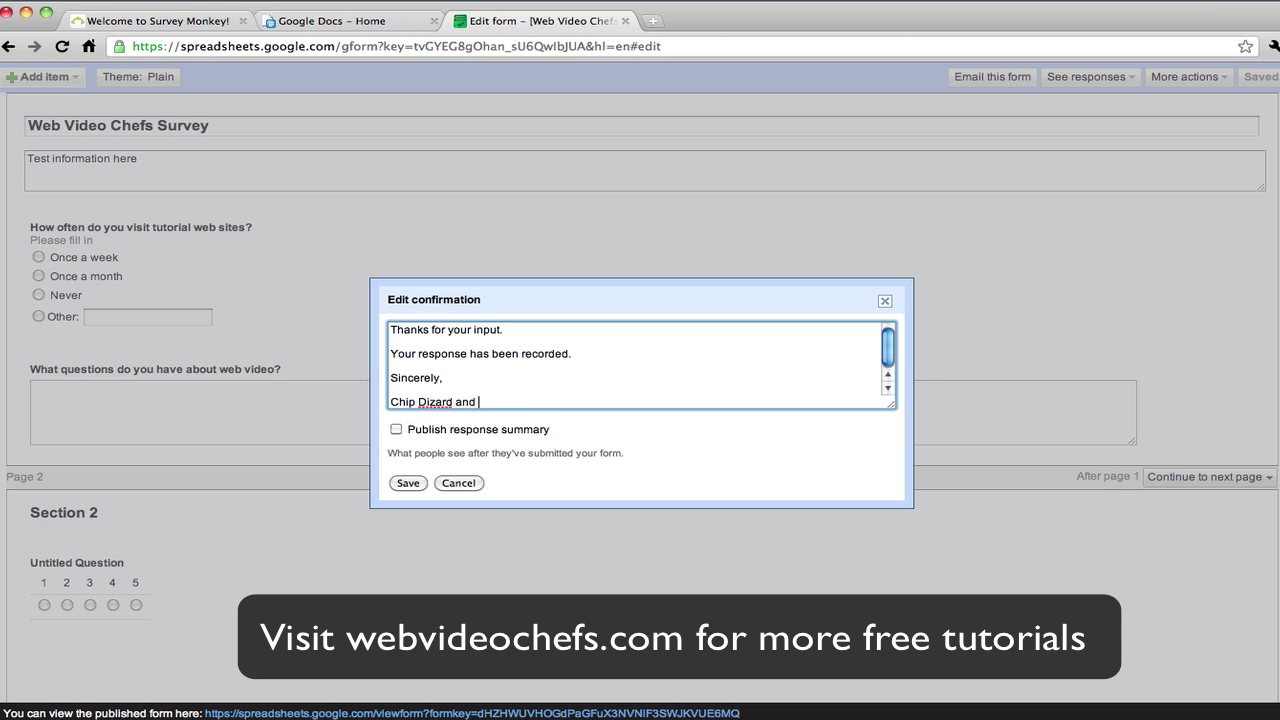
{"action": "type", "text": "Amani Channel"}
{"action": "key", "text": "Return"}
{"action": "type", "text": "Web Video"}
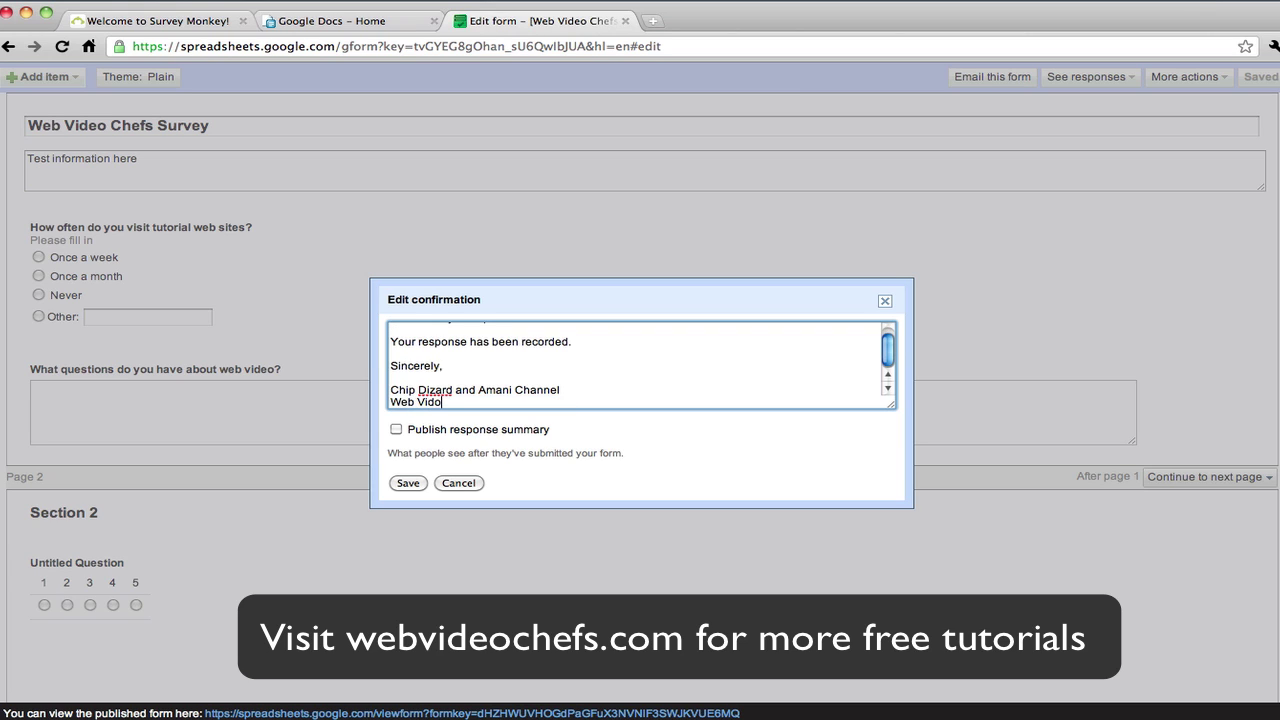
{"action": "type", "text": " Chefs.com"}
{"action": "left_click", "coordinate": [409, 483]}
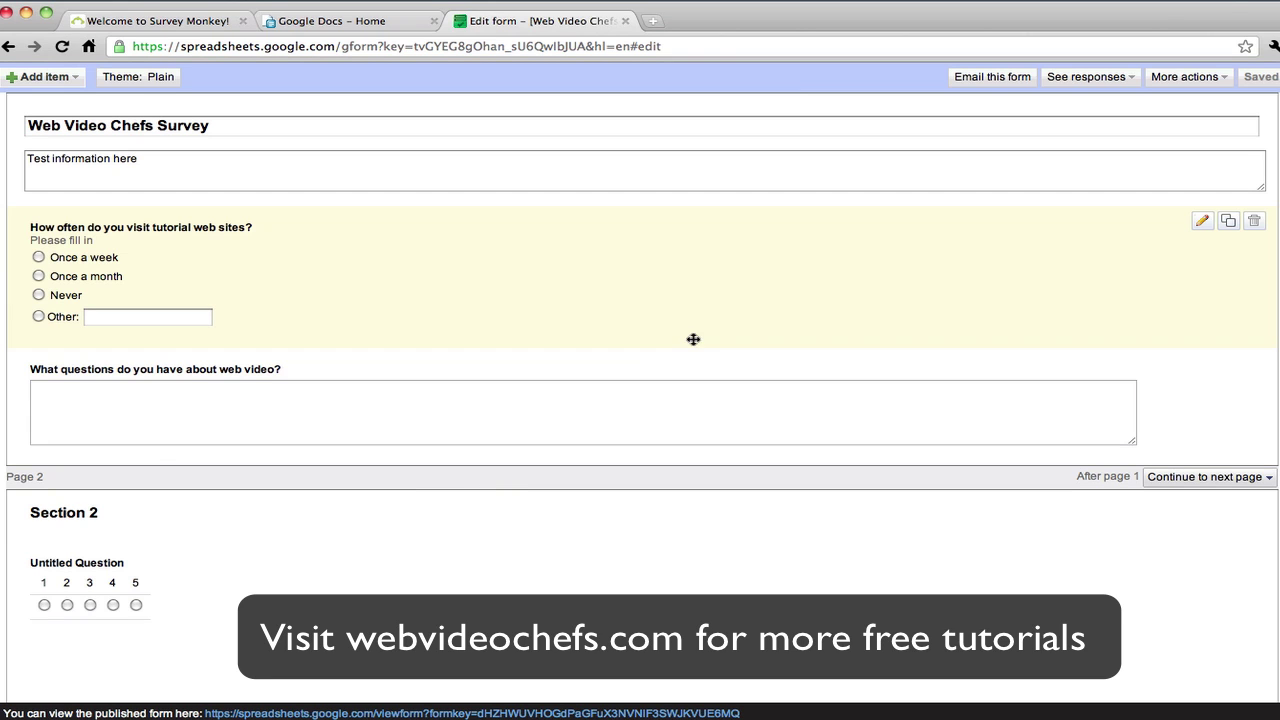